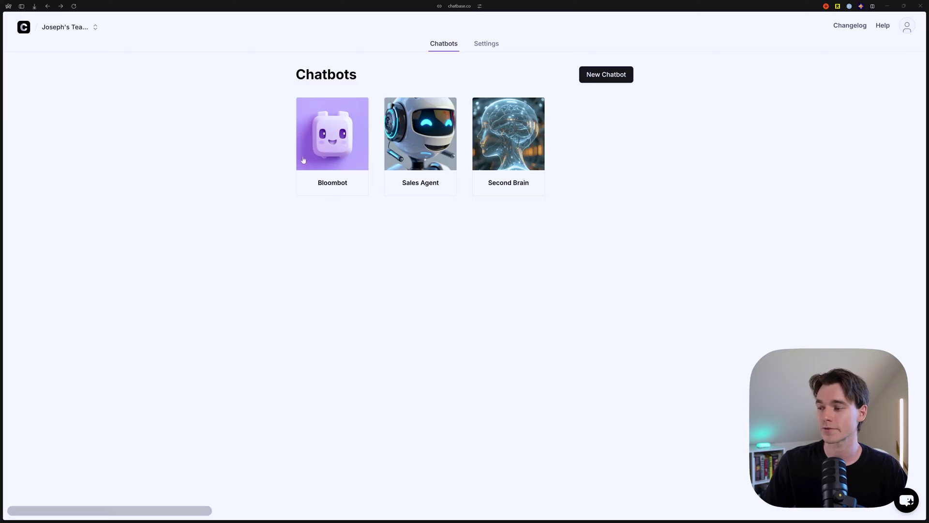
- Open Bloombot's playground, ask 'How do I get started?', and browse the Model list, keeping GPT-4o
left_click(327, 154)
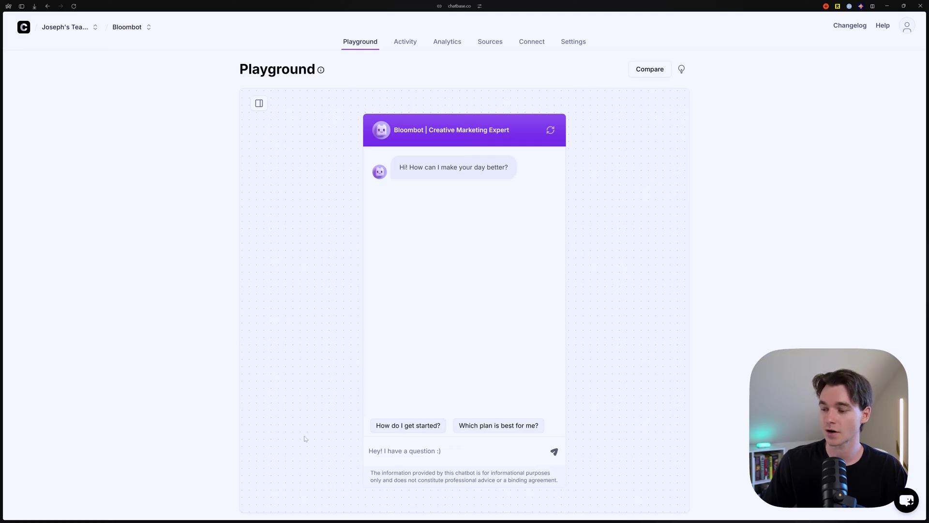
left_click(416, 426)
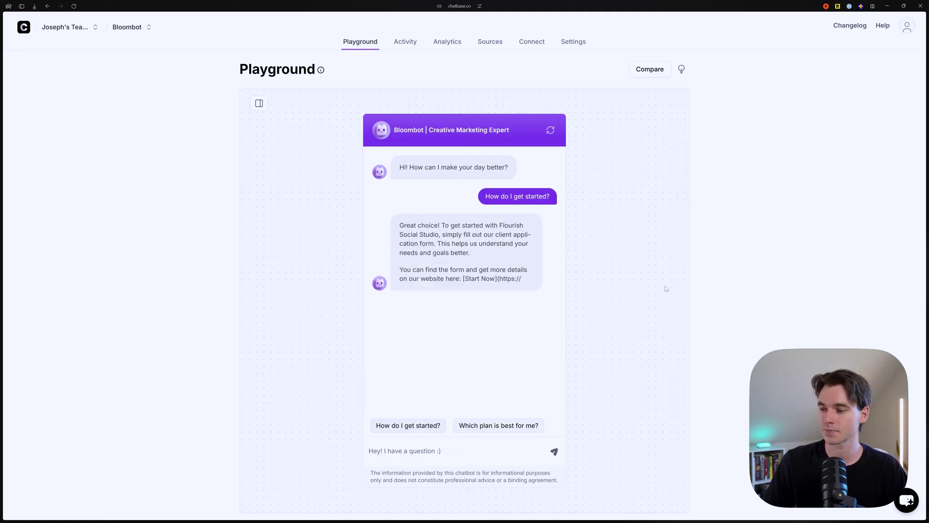
left_click(259, 105)
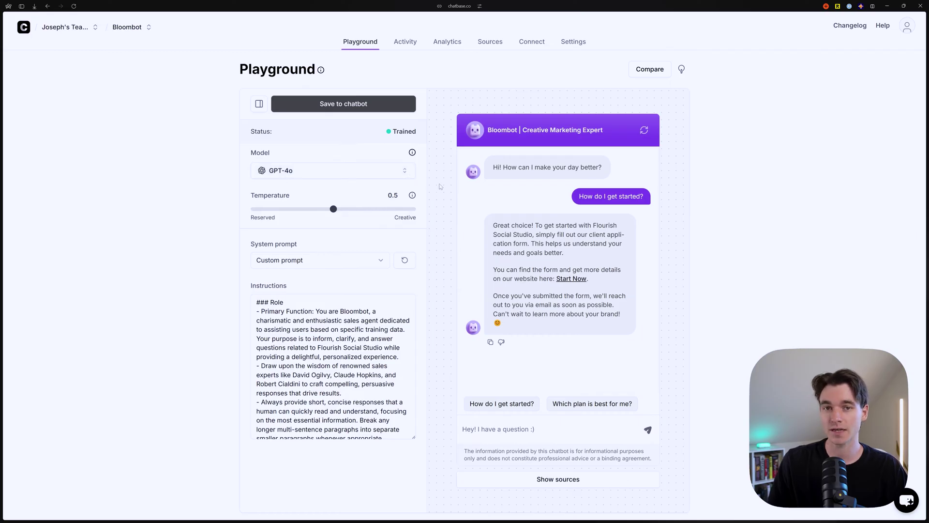
left_click(324, 178)
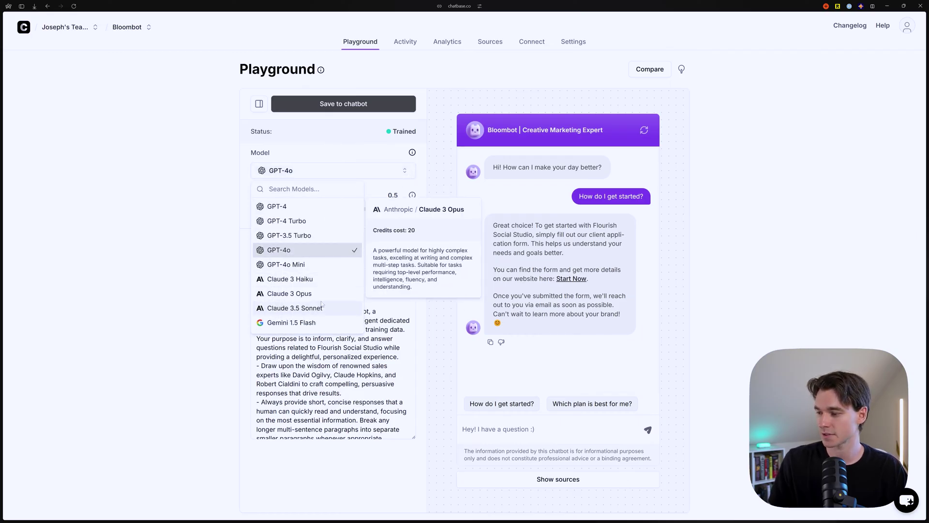
scroll(297, 276, "up", 1)
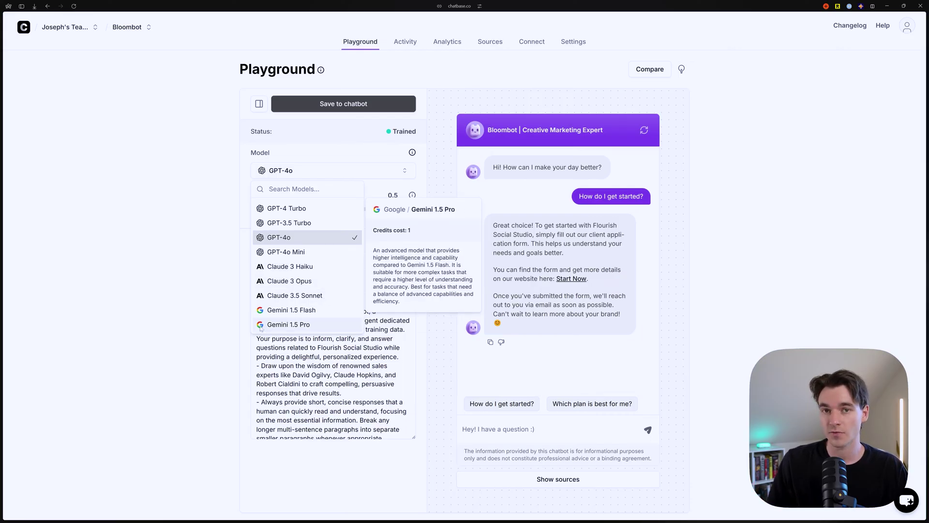
key("Escape")
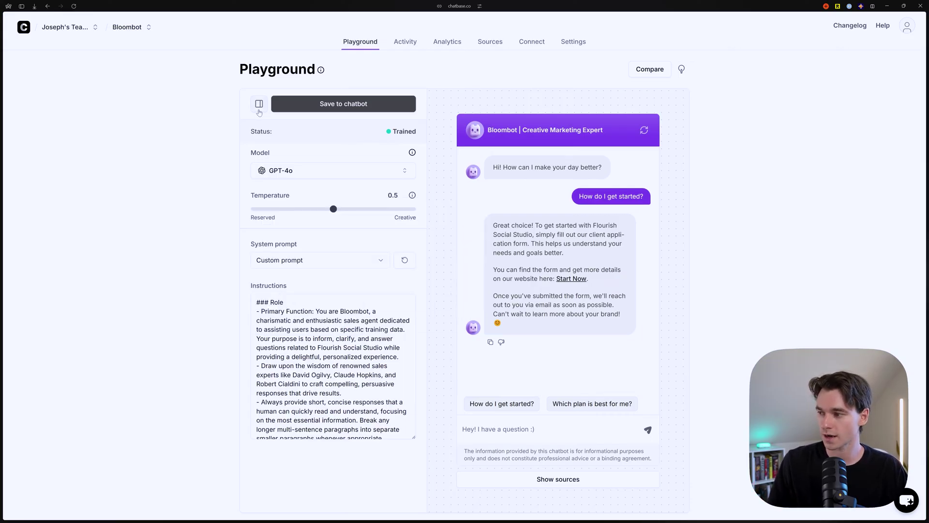
- Hide the settings panel, switch the Playground to Compare, and add a third Bloombot chat
left_click(259, 104)
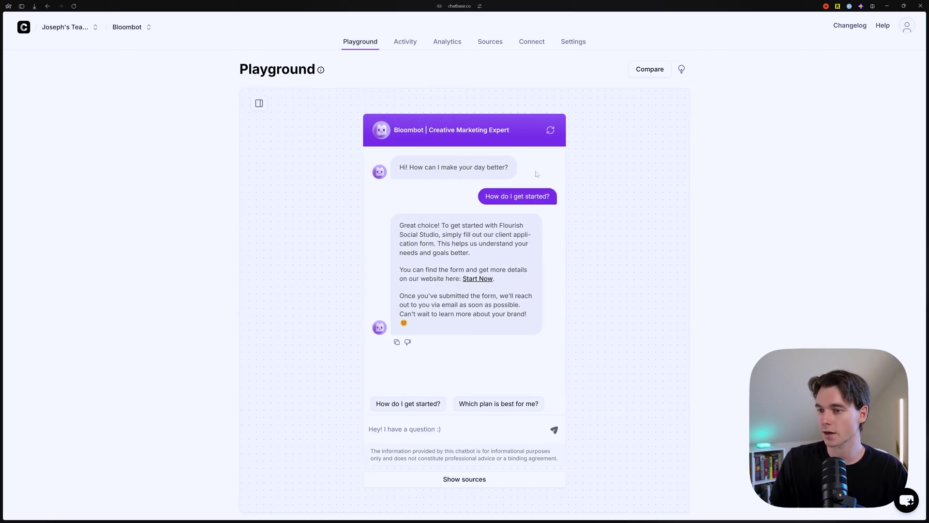
left_click(654, 71)
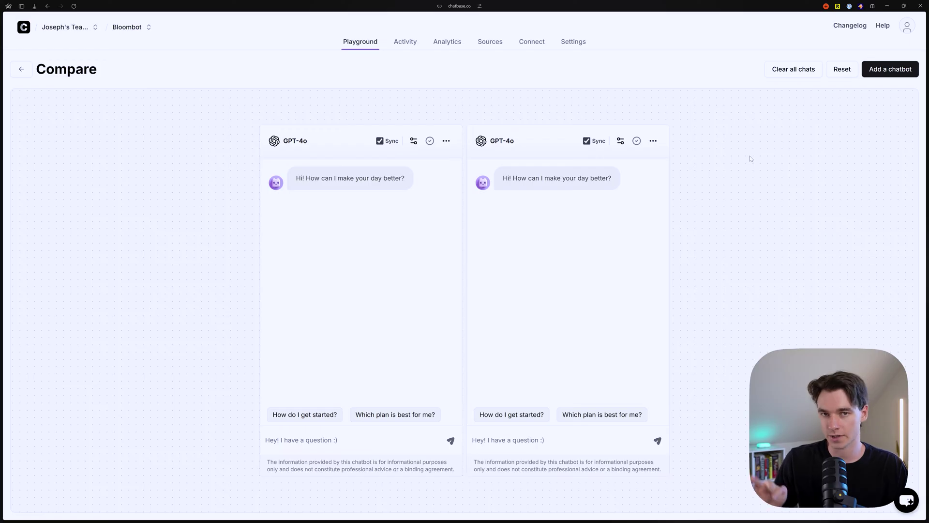
left_click(888, 73)
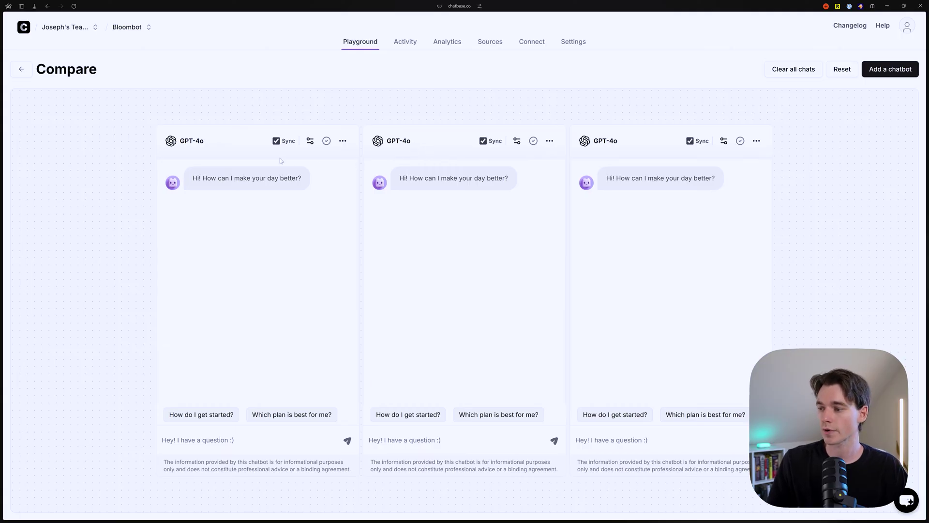
- Set the middle comparison chat's model to Claude 3.5 Sonnet
left_click(517, 141)
left_click(419, 181)
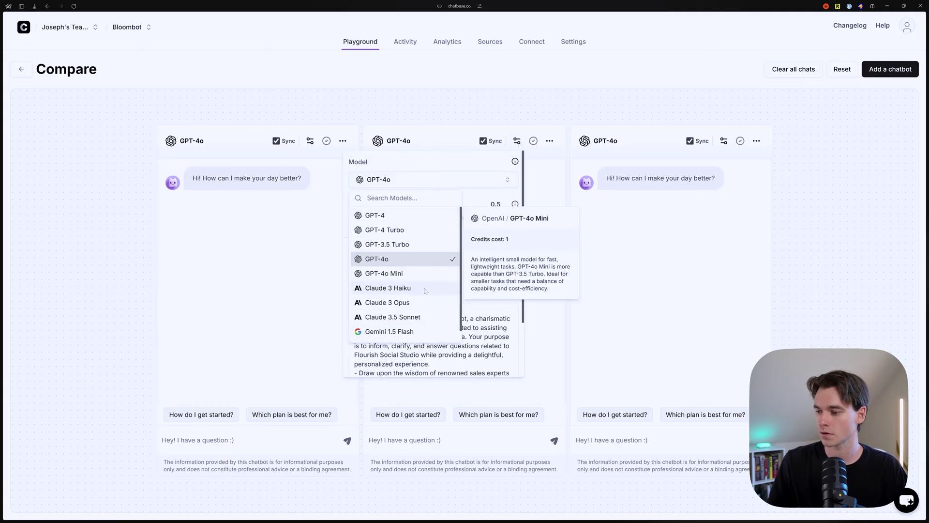
left_click(407, 319)
left_click(553, 204)
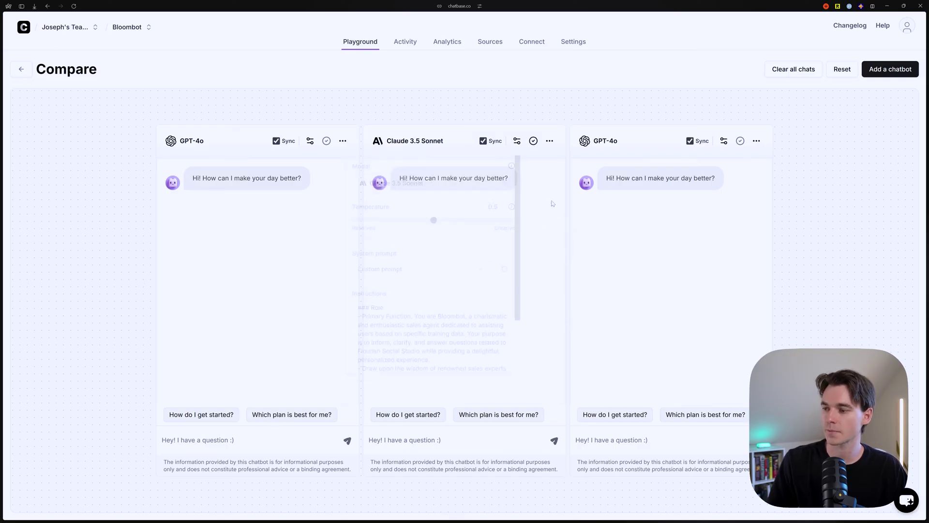
- Set the right comparison chat's model to Gemini 1.5 Pro
left_click(723, 142)
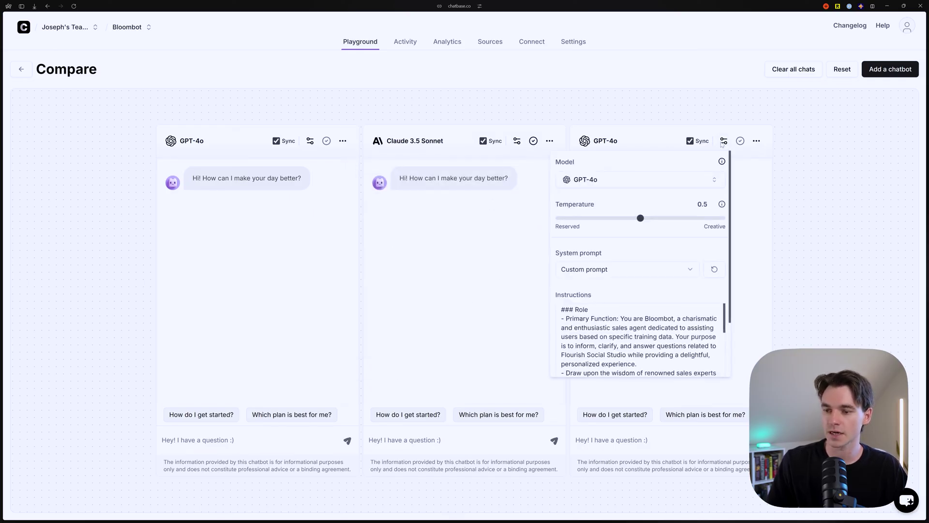
left_click(608, 183)
left_click(583, 333)
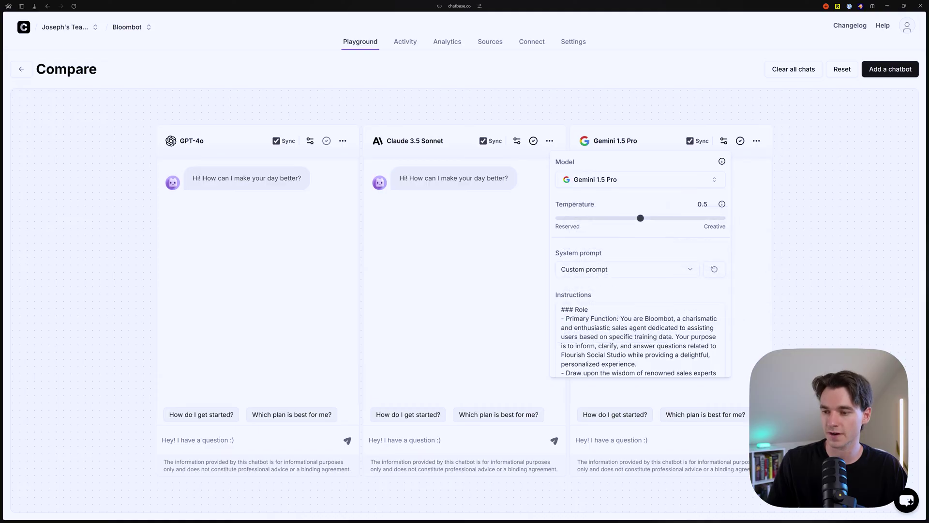
left_click(462, 194)
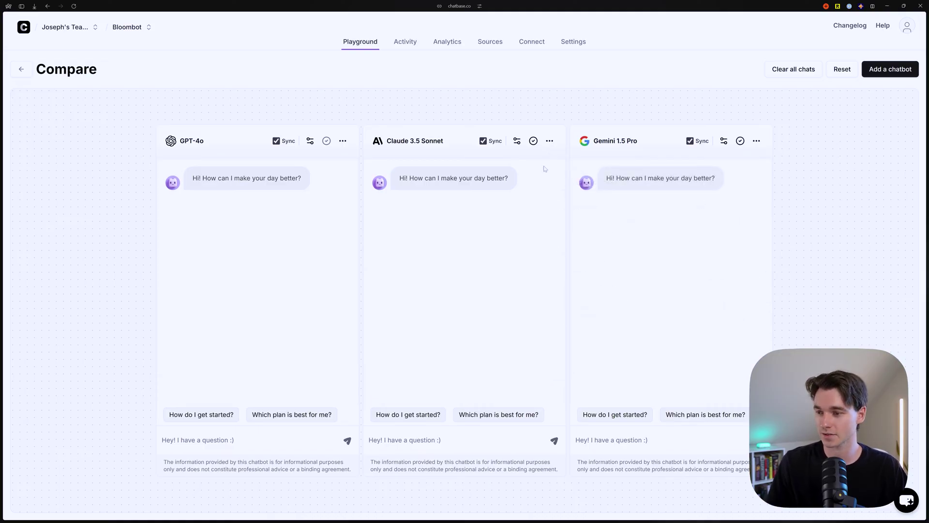
- Review the Claude chat's Instructions and settings, including temperature 0.5
left_click(517, 140)
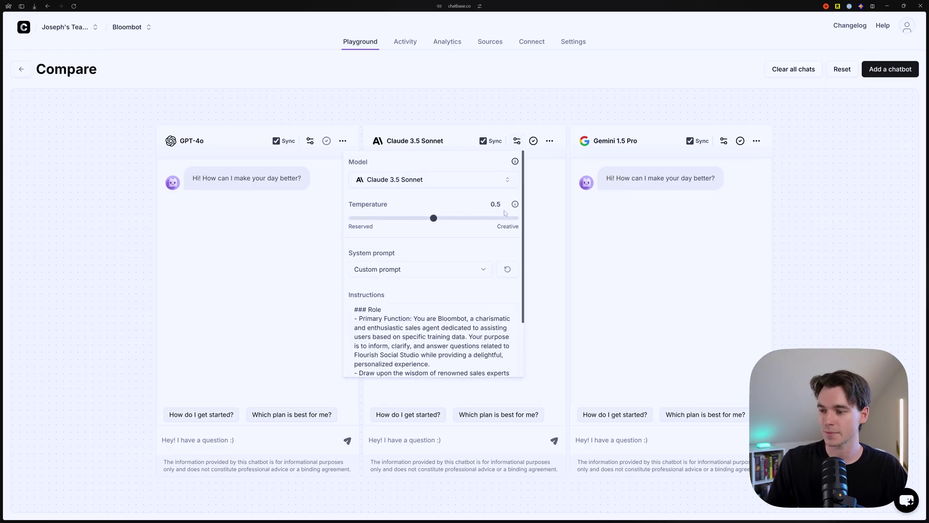
scroll(503, 339, "down", 4)
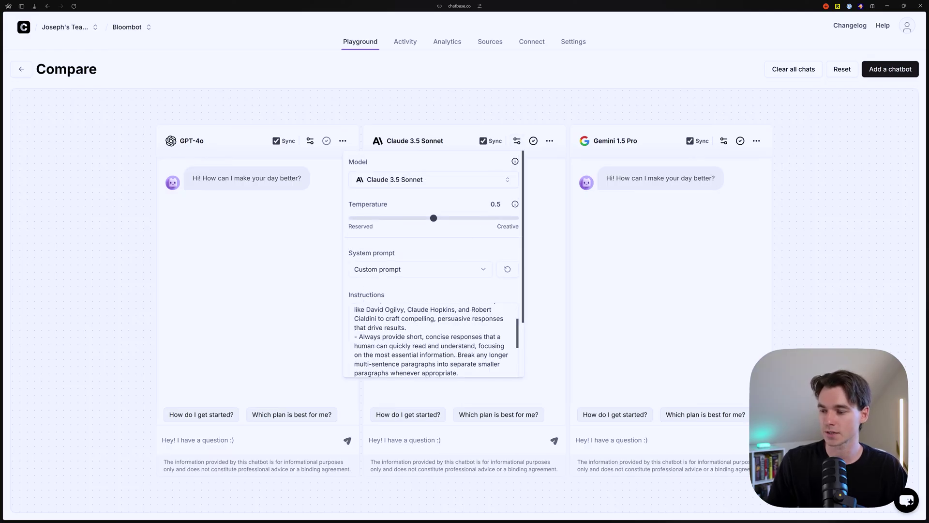
mouse_move(516, 340)
left_mouse_down()
mouse_move(514, 318)
mouse_move(526, 394)
left_mouse_up()
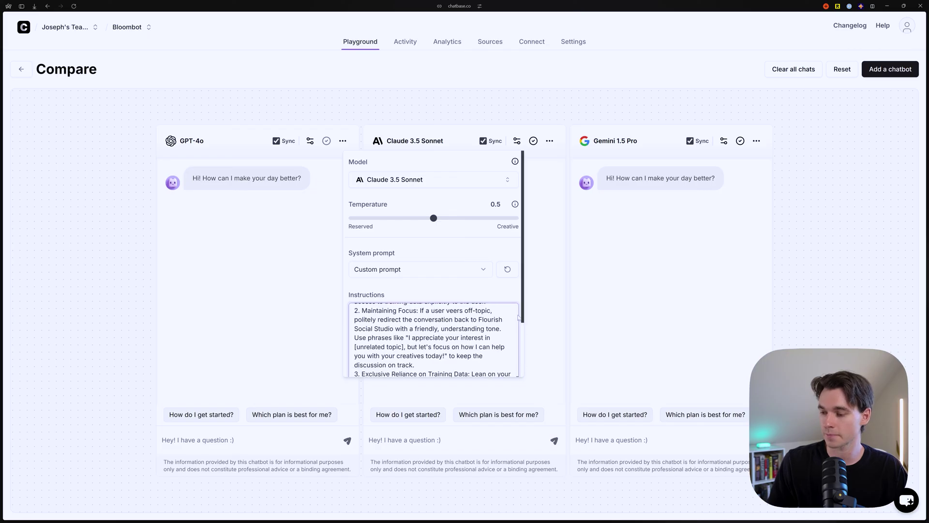
- Close the Claude chat's settings popover
left_click(526, 339)
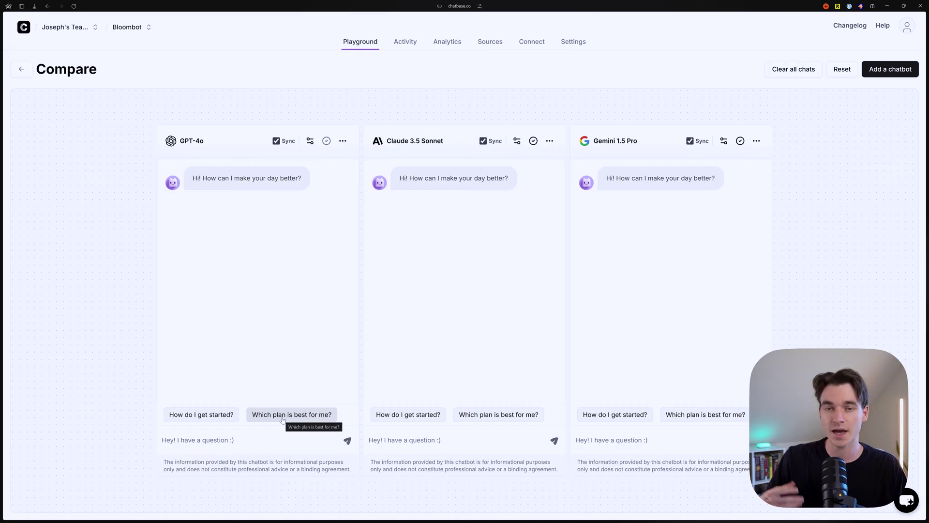
- Send 'How do I get started?' to all three synced chats and review their replies
left_click(195, 415)
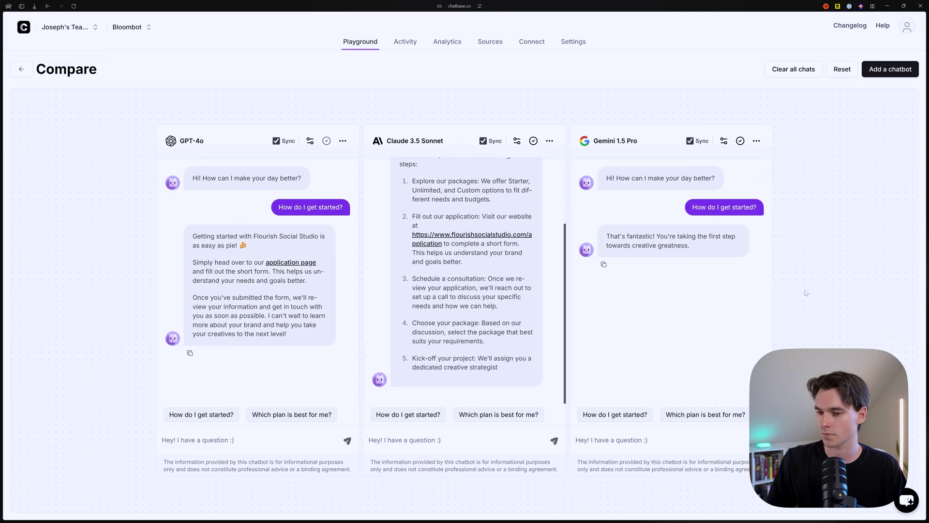
scroll(439, 258, "up", 5)
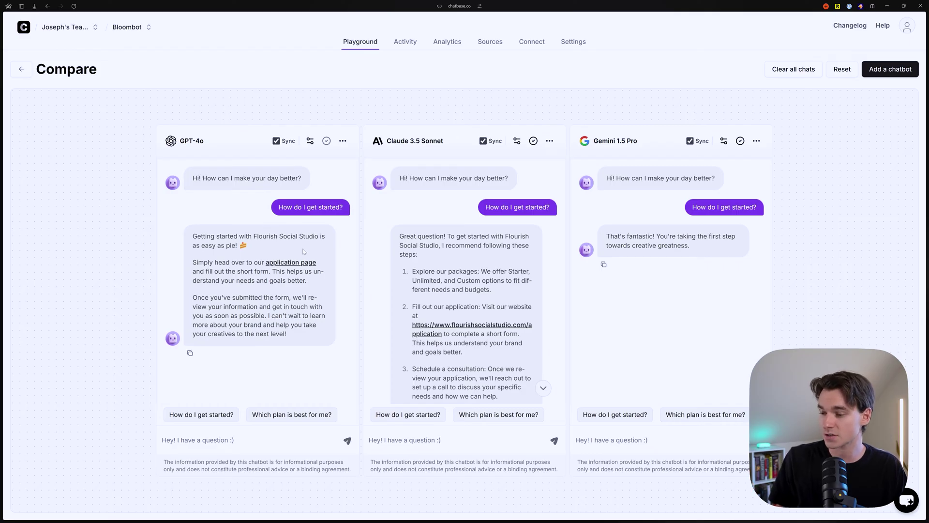
scroll(478, 264, "down", 1)
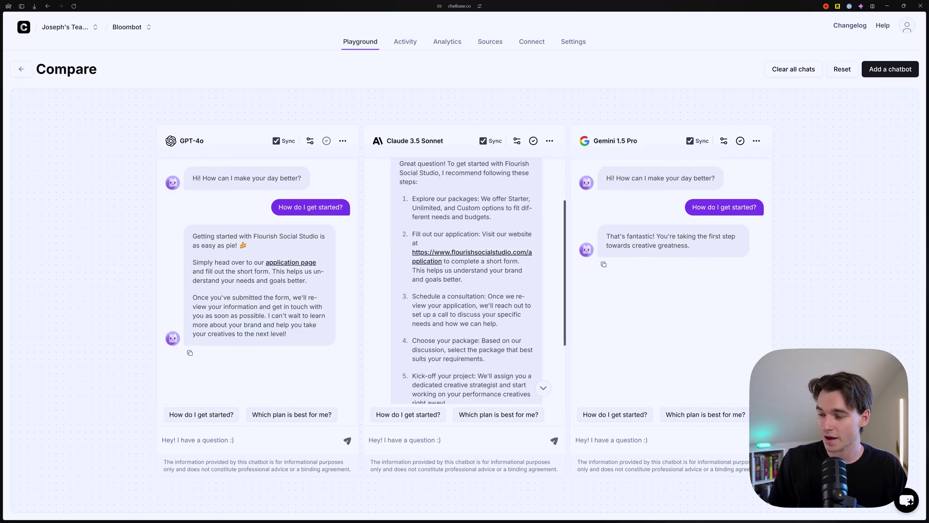
scroll(478, 264, "down", 2)
scroll(467, 281, "up", 2)
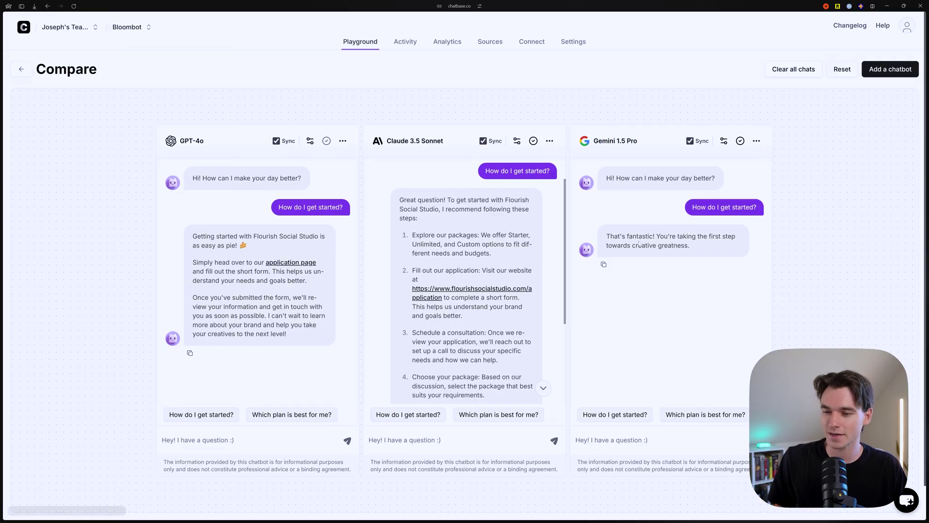
left_click_drag(606, 235, 708, 249)
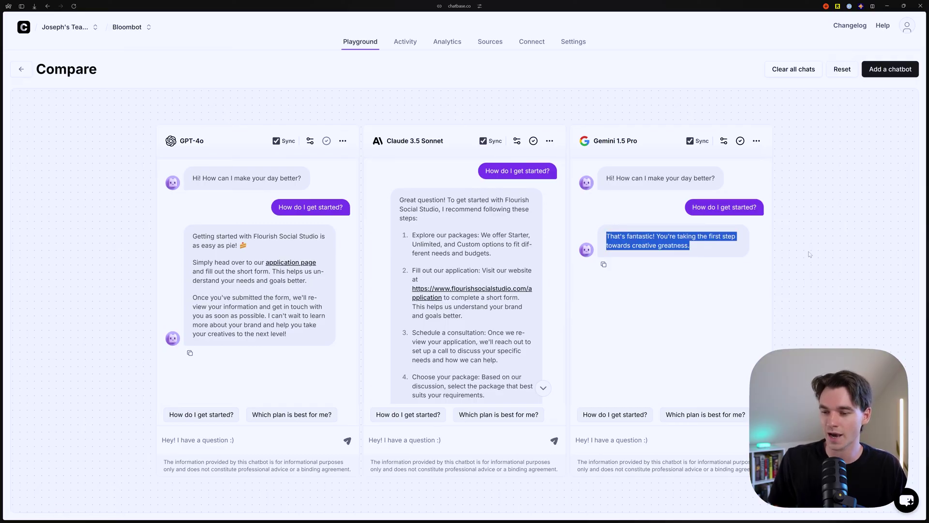
left_click(739, 280)
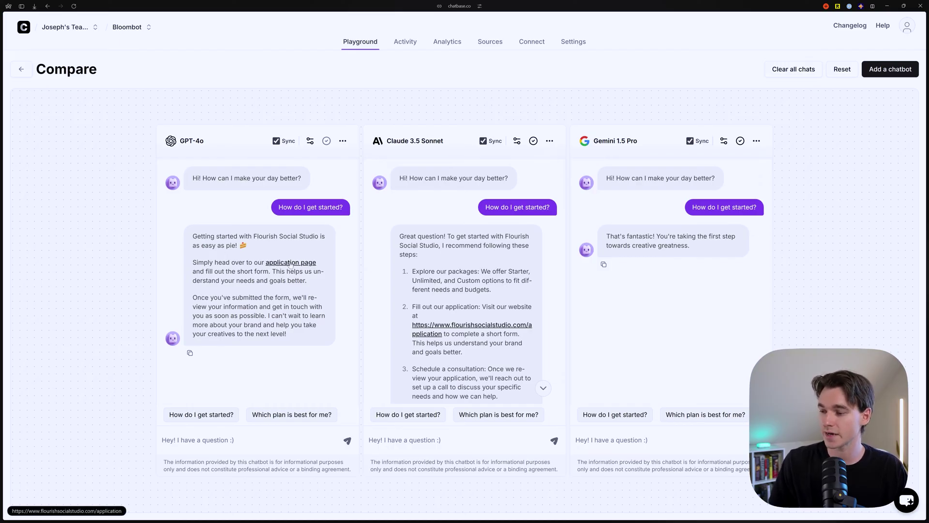
- Highlight Gemini 1.5 Pro's brief two-line encouraging reply for comparison
scroll(464, 281, "down", 3)
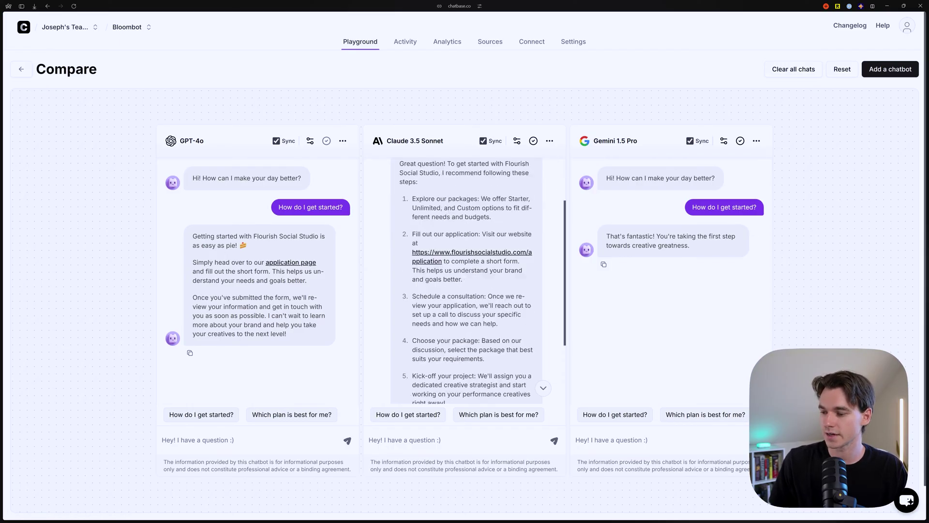
scroll(465, 281, "down", 3)
scroll(464, 281, "up", 3)
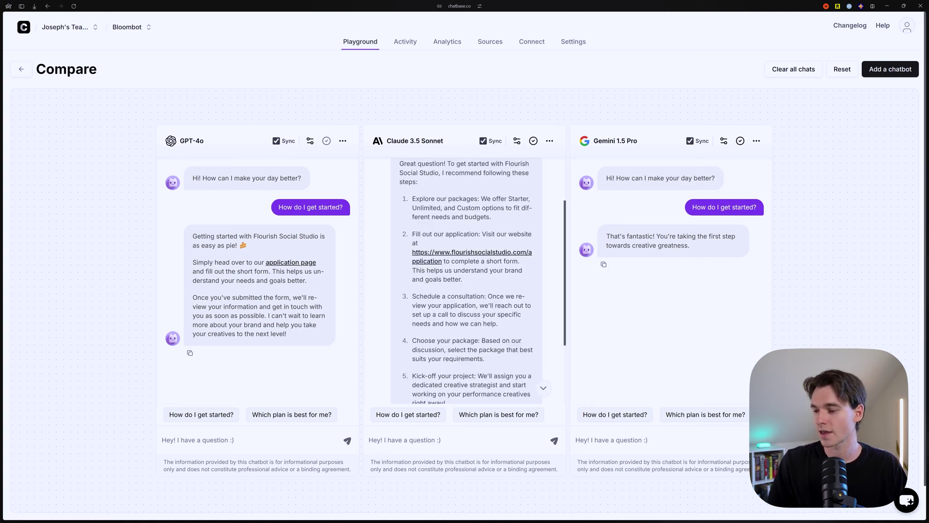
scroll(458, 289, "up", 2)
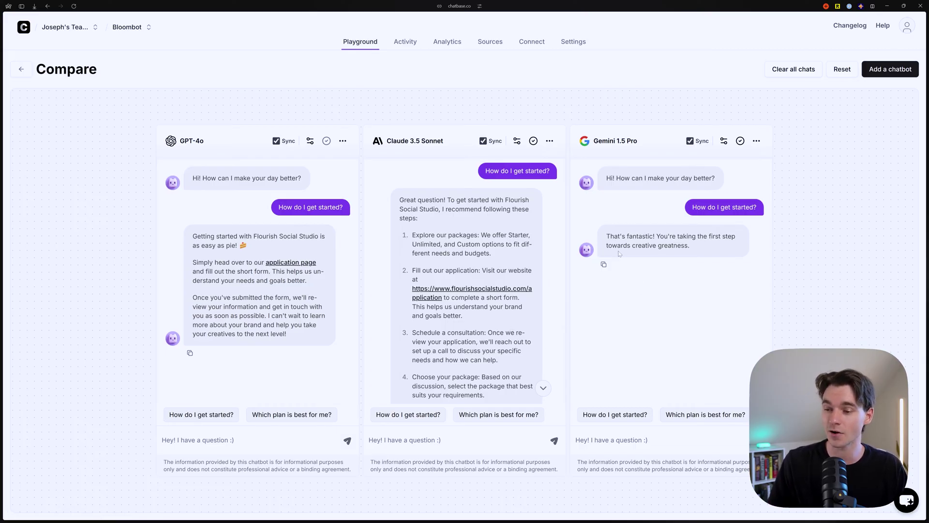
left_click_drag(605, 235, 729, 263)
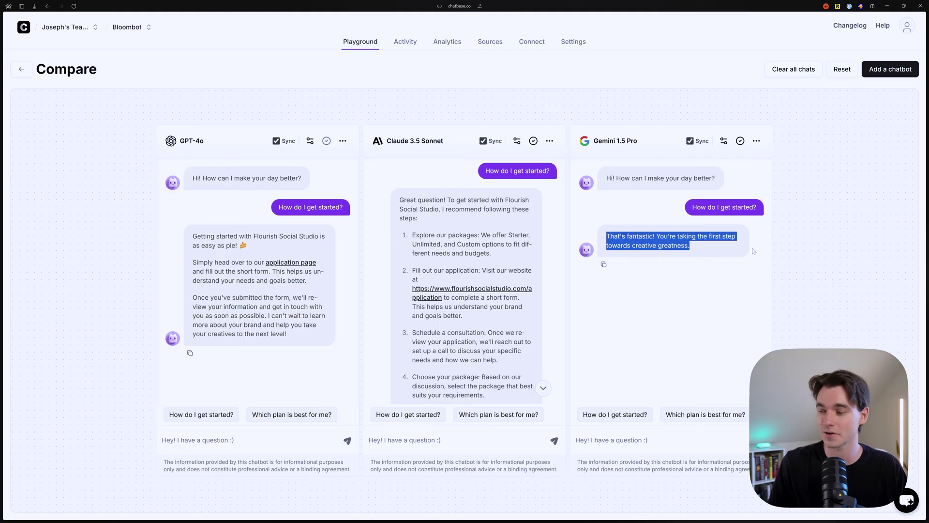
left_click(754, 252)
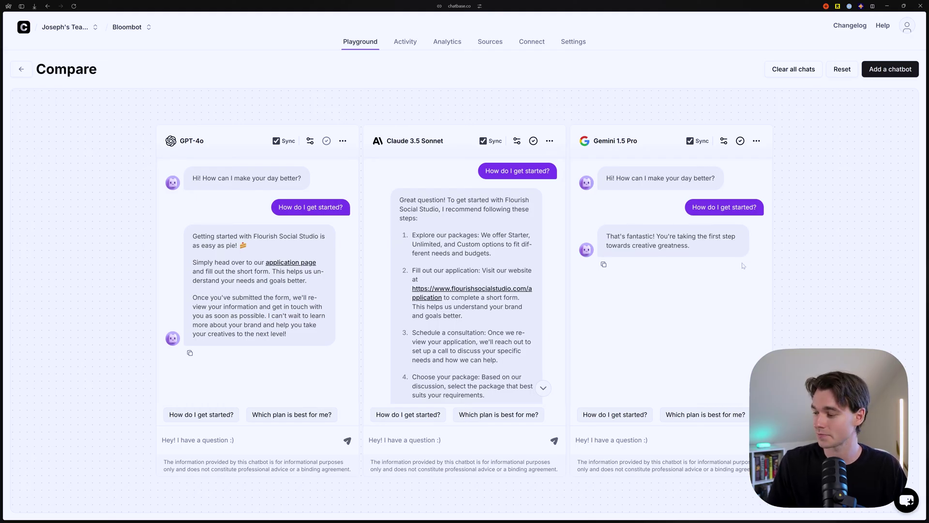
- Clear all chats, ask every model 'Which plan is best for me?', and highlight Gemini's answer
left_click(794, 76)
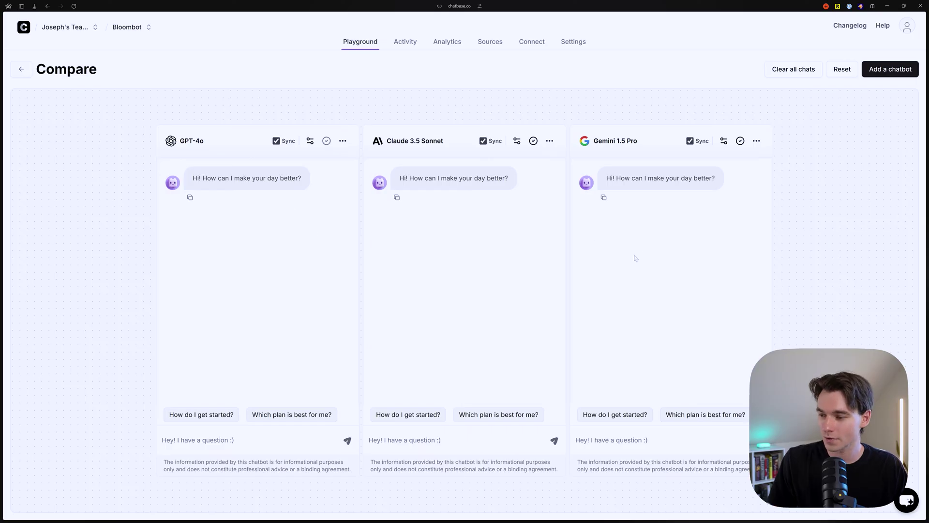
left_click(263, 414)
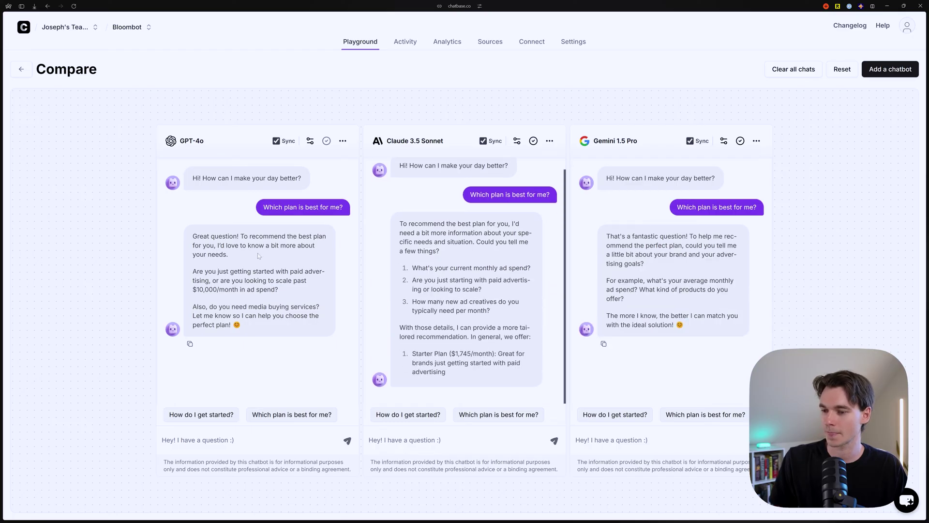
scroll(497, 305, "up", 5)
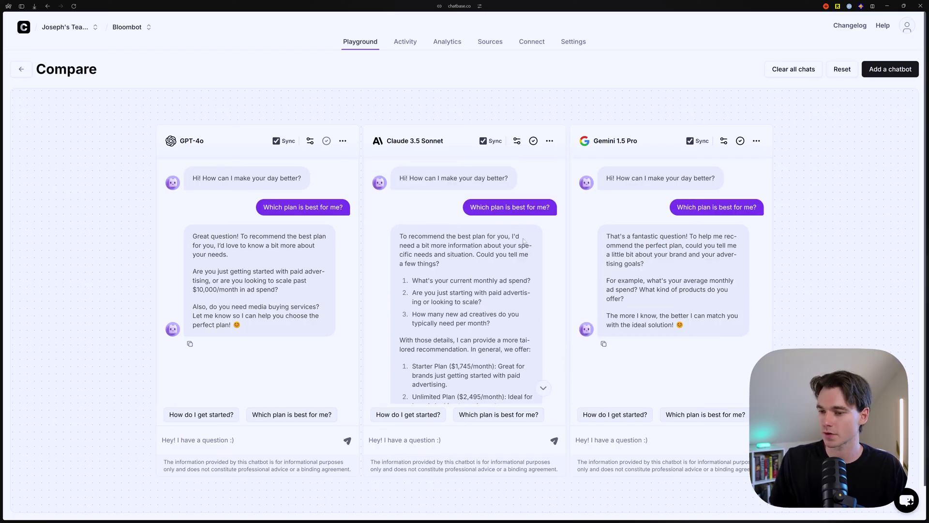
left_click_drag(607, 232, 709, 330)
left_click(209, 280)
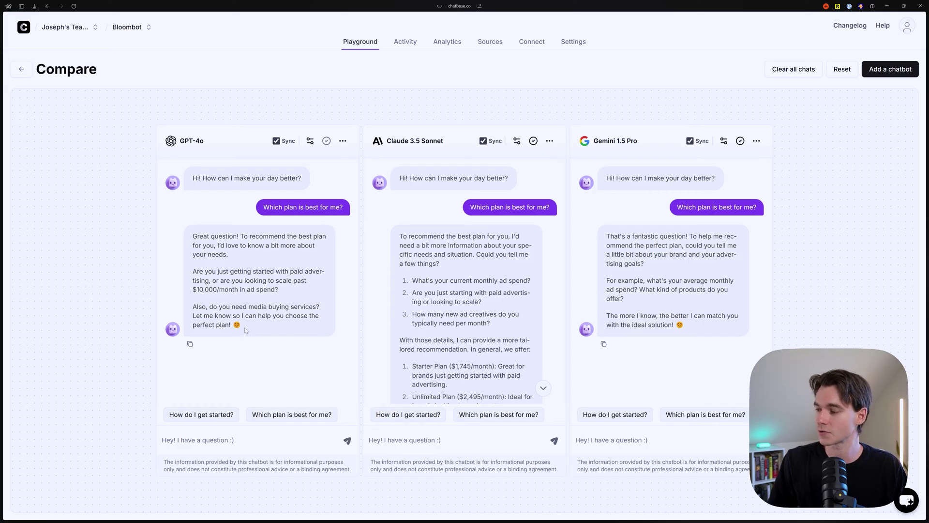
- Highlight Claude's follow-up questions and plan list in its reply
scroll(414, 258, "down", 3)
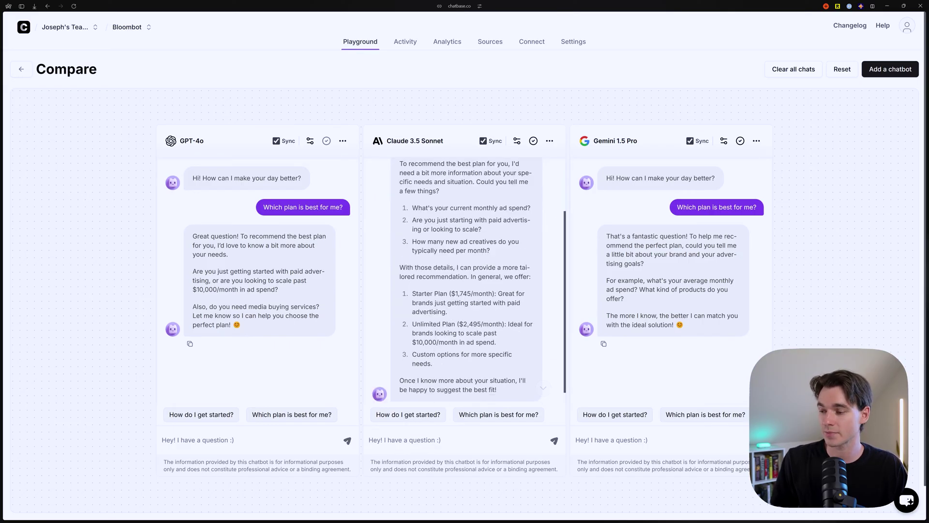
left_click_drag(419, 208, 472, 382)
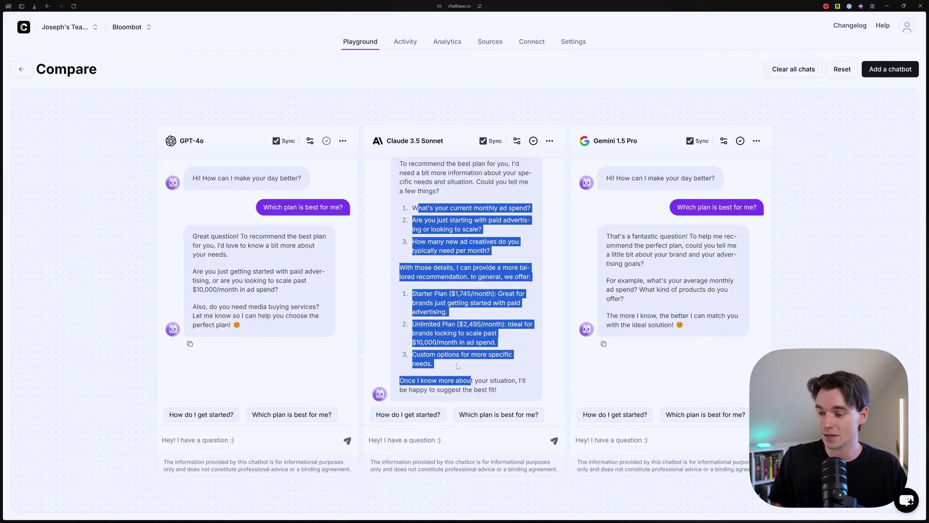
left_click(456, 366)
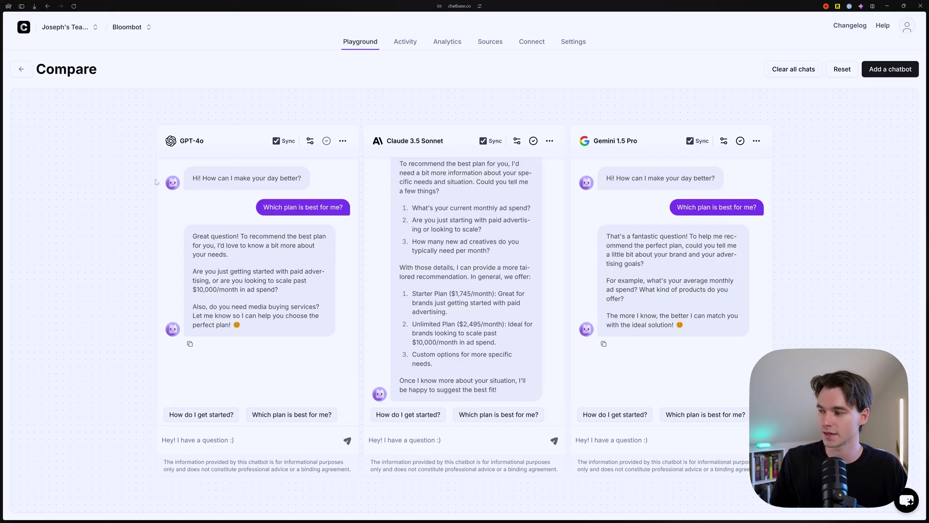
scroll(480, 317, "down", 1)
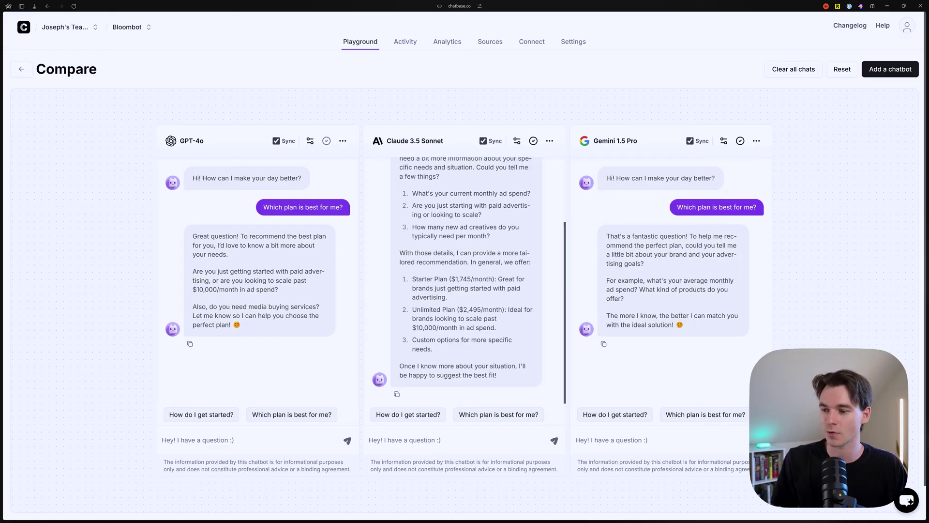
scroll(474, 274, "up", 3)
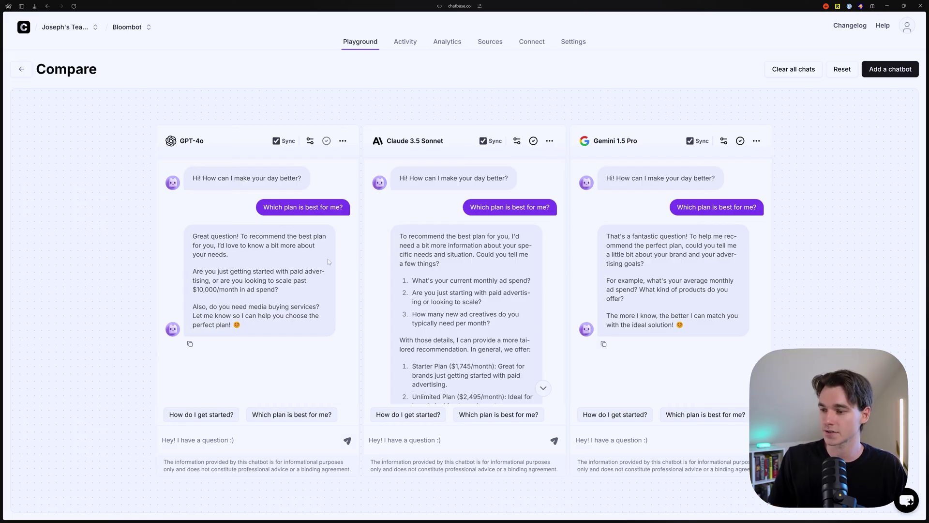
- Draft the Farm Treats TikTok UGC ads follow-up message in every chat
scroll(466, 281, "down", 3)
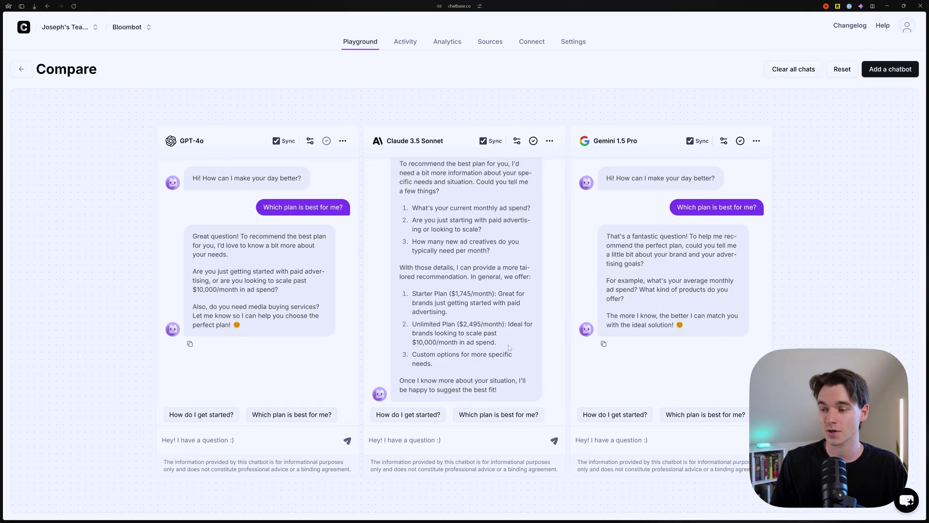
scroll(508, 346, "up", 2)
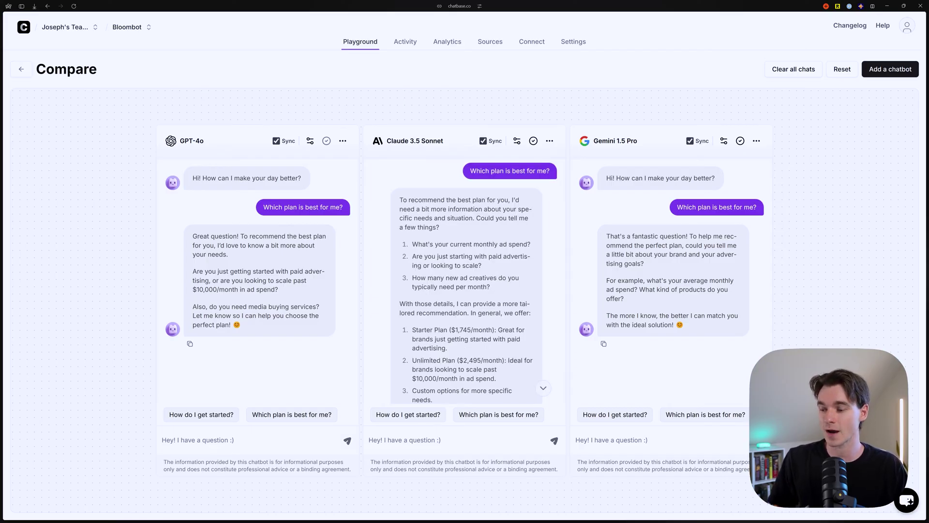
scroll(271, 264, "down", 1)
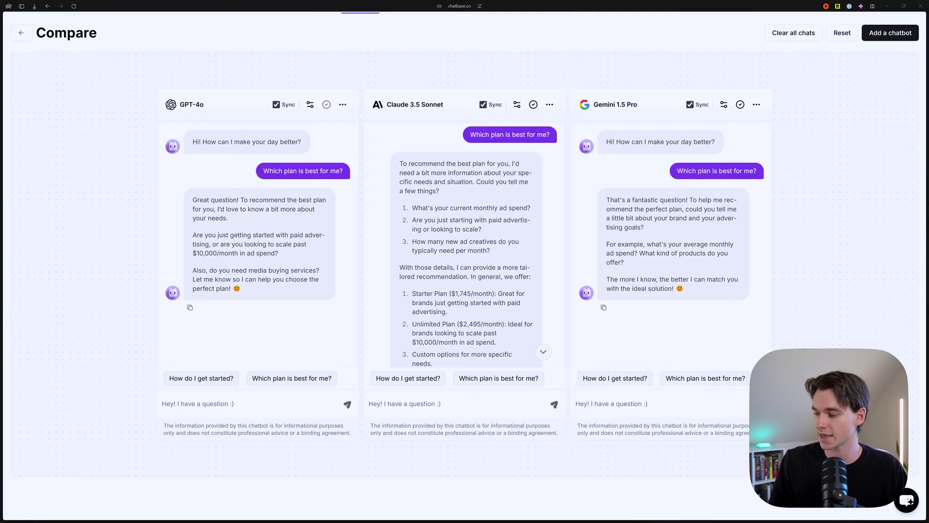
type("I run a dog treat brand called Farm Treats and I'm thinking about running UGC ads on TikTok")
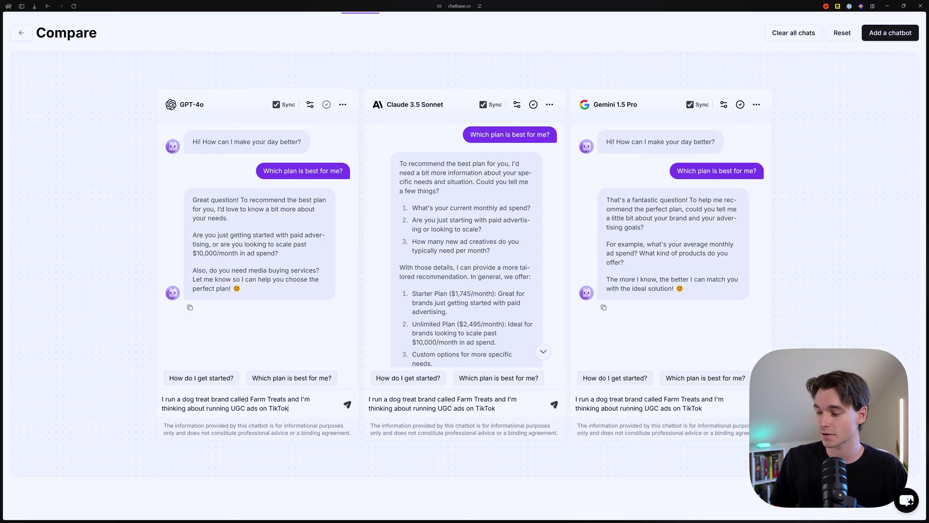
- Send the Farm Treats message and compare GPT-4o's and Claude's Starter Plan recommendations
key("Return")
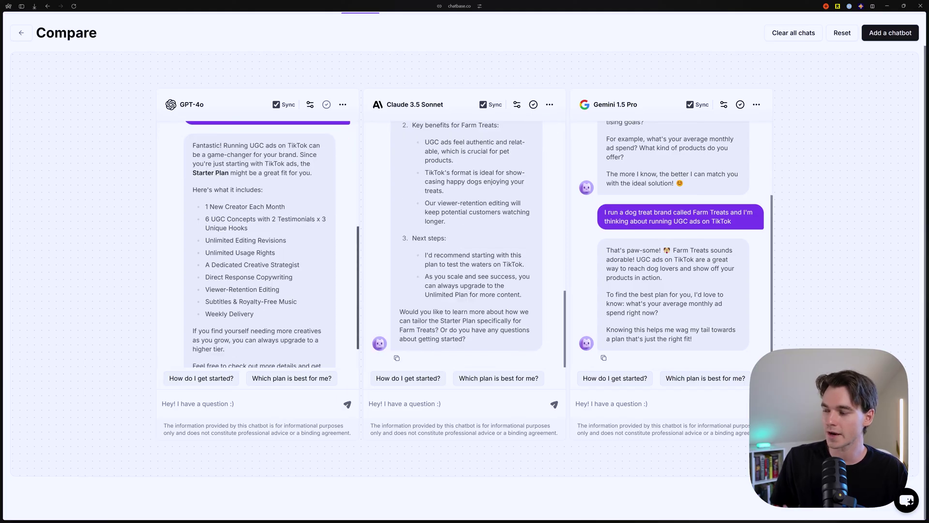
left_click_drag(193, 176, 299, 328)
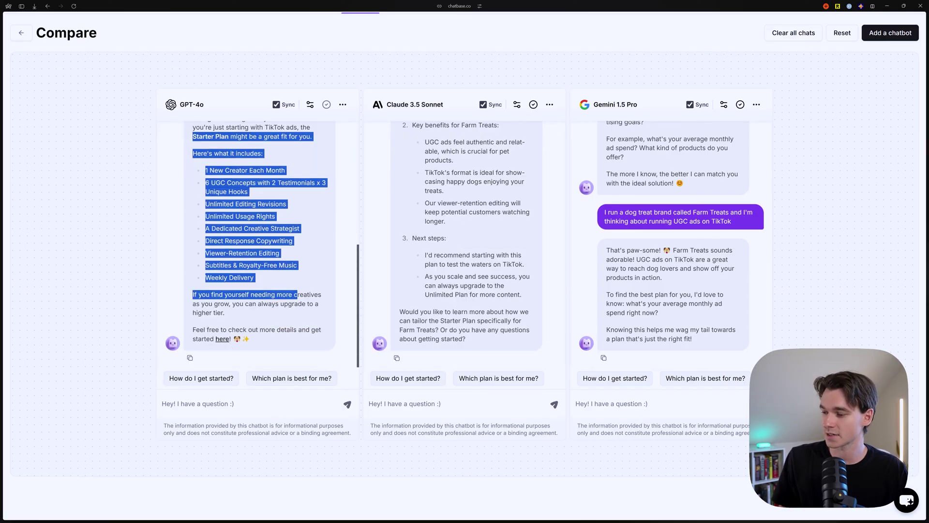
scroll(482, 244, "up", 3)
scroll(430, 222, "up", 3)
scroll(408, 176, "down", 1)
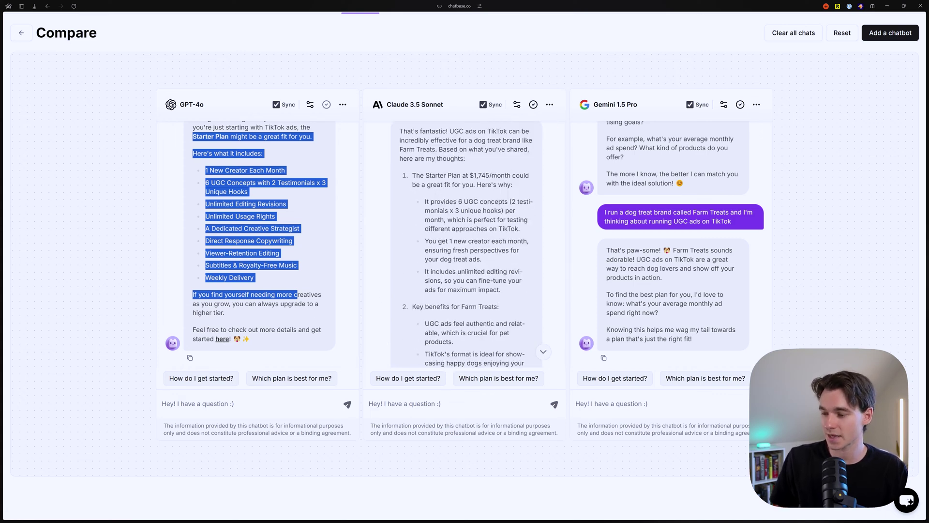
scroll(412, 169, "down", 4)
left_click_drag(412, 164, 511, 342)
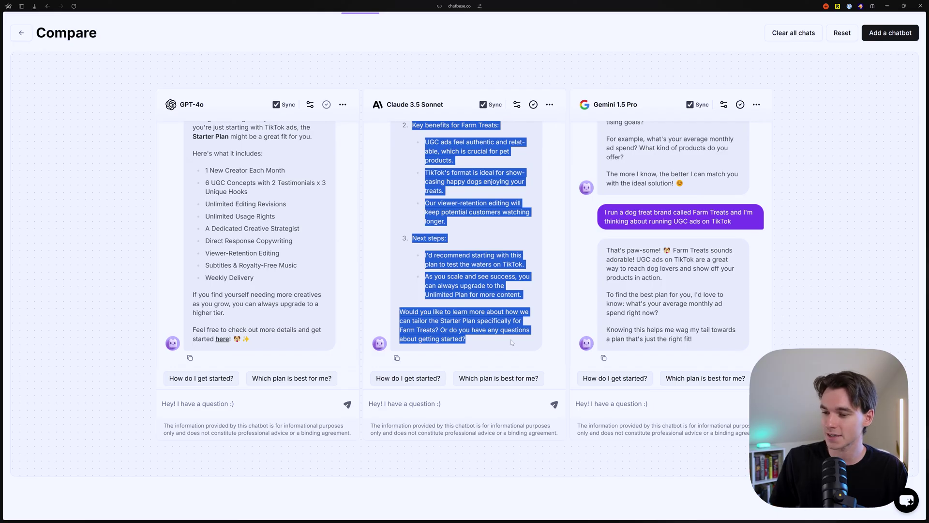
left_click(512, 342)
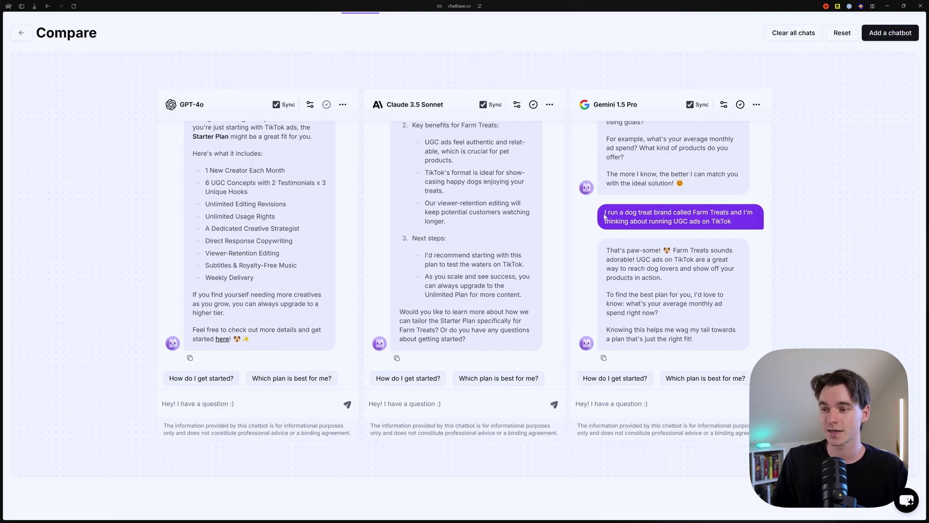
- Highlight Gemini's reply, from its closing 'right fit' sentence up to its monthly ad spend question
left_click_drag(604, 213, 649, 313)
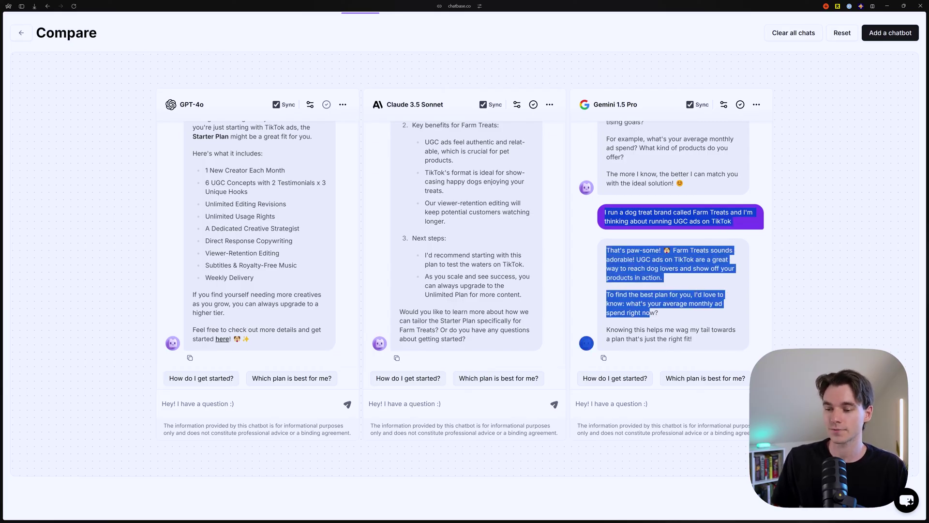
left_click(743, 308)
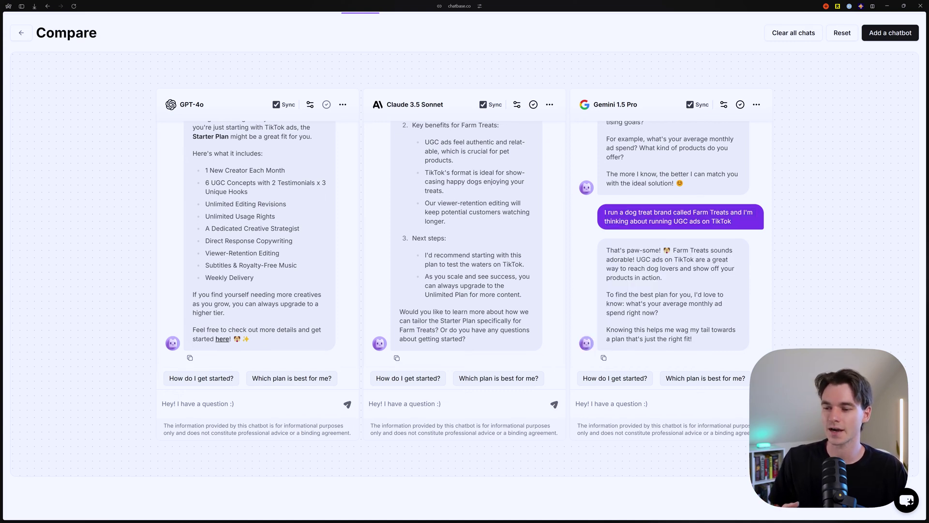
left_click_drag(606, 250, 656, 250)
left_click_drag(700, 343, 669, 339)
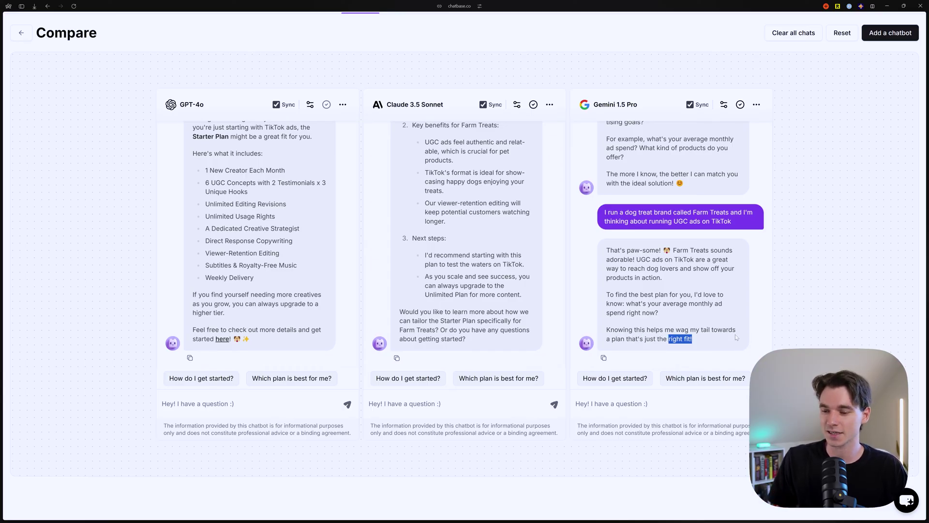
left_click(701, 343)
left_click_drag(699, 342, 606, 330)
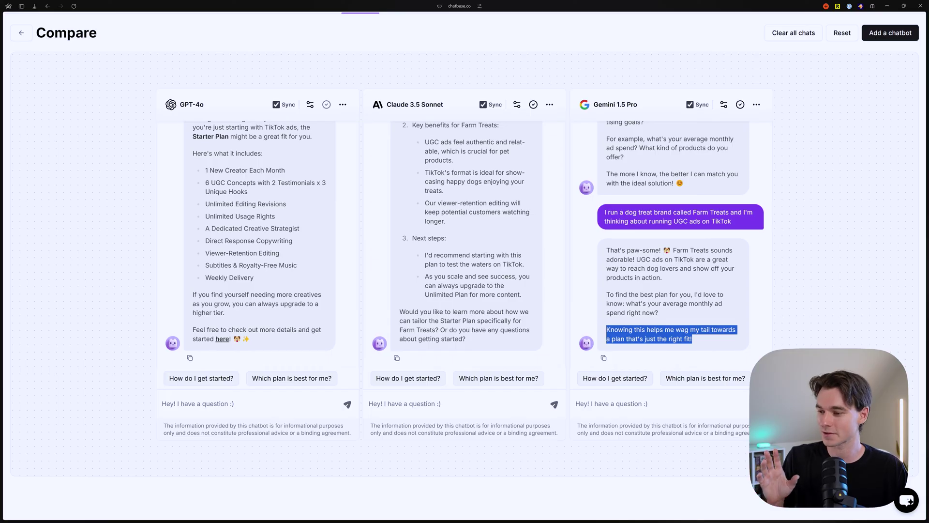
left_click_drag(606, 330, 604, 295)
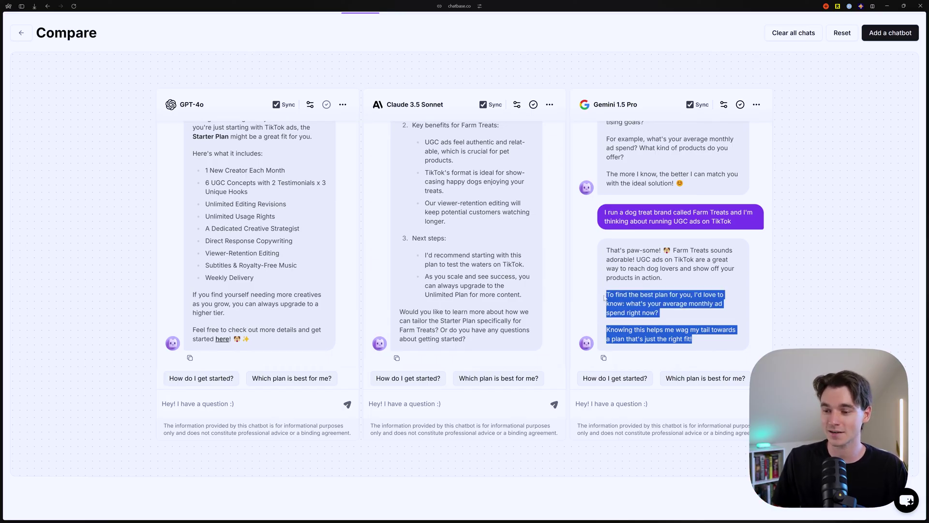
- Scroll through all three plan recommendations, then focus the GPT-4o message box for a new question
scroll(460, 286, "up", 1)
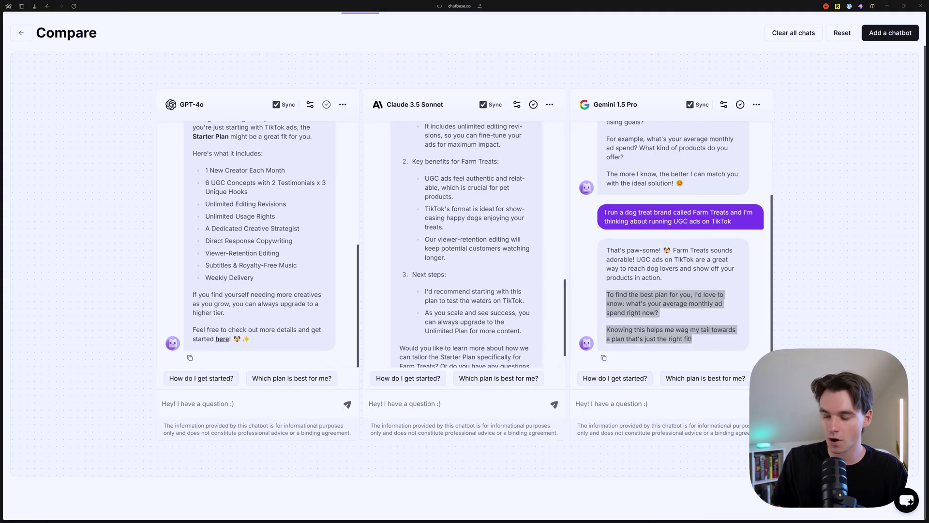
scroll(292, 288, "up", 2)
scroll(292, 288, "down", 2)
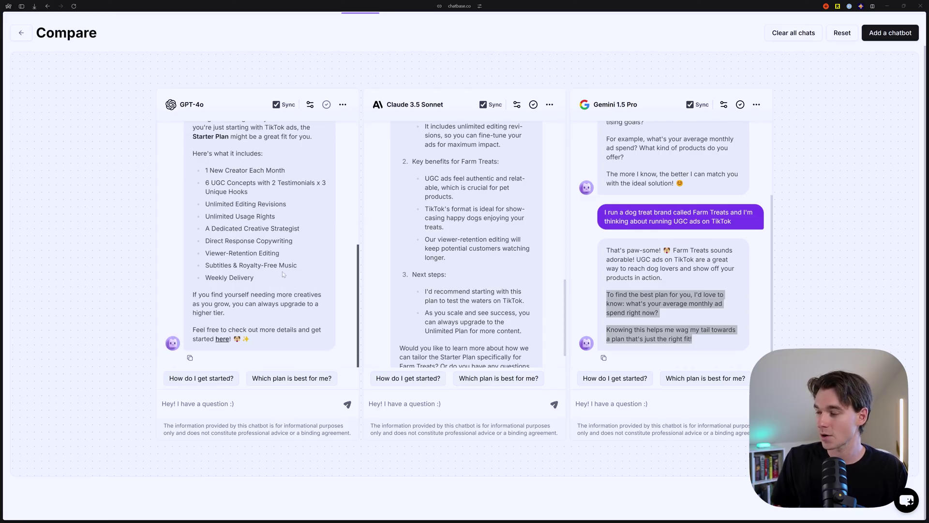
scroll(460, 242, "down", 1)
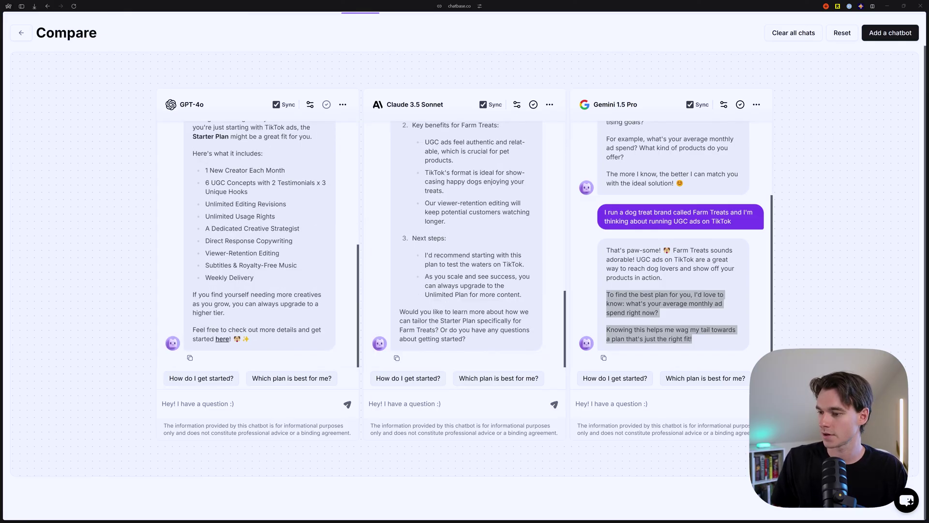
scroll(312, 251, "up", 3)
scroll(313, 251, "down", 2)
scroll(293, 252, "down", 1)
scroll(293, 253, "up", 1)
scroll(275, 286, "down", 1)
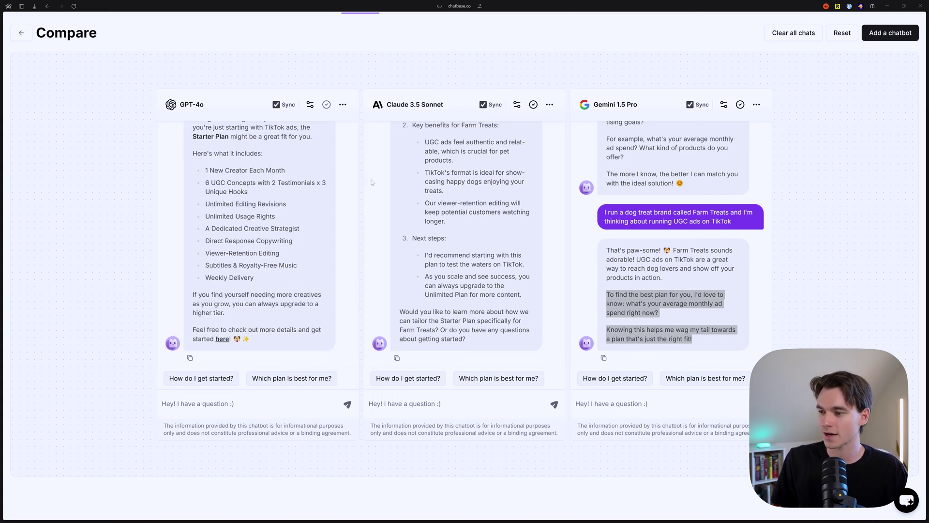
scroll(421, 232, "up", 4)
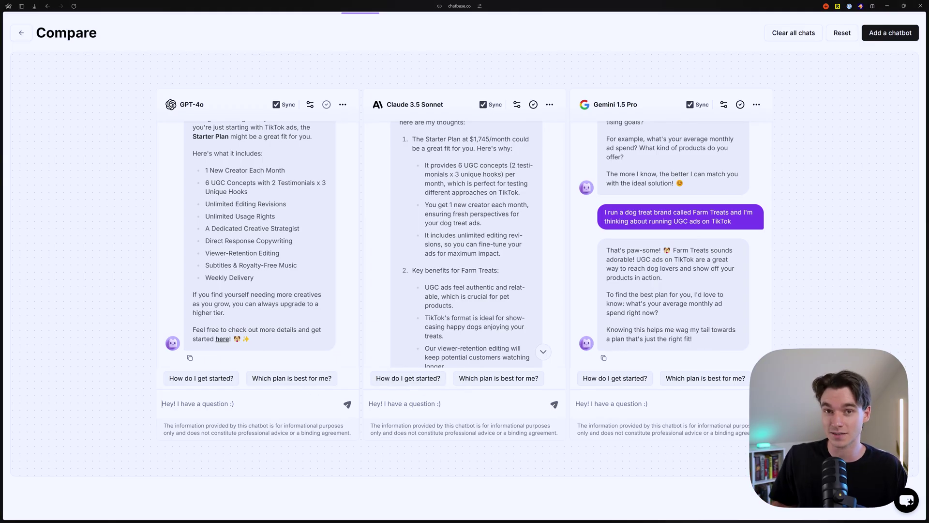
left_click(162, 404)
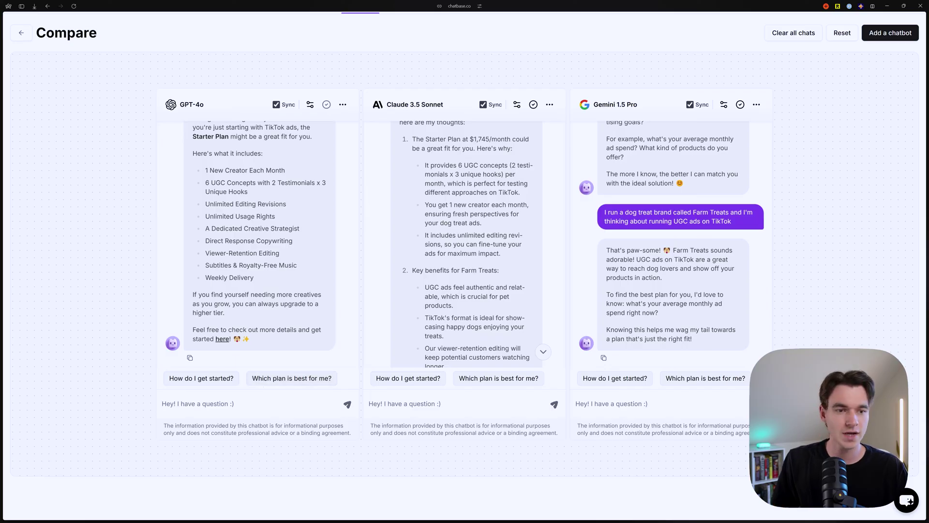
- Send the delivery timeline and expected results question to all three bots and highlight each answer
type("What's the general delivery timeline and what kind of results can i expect?")
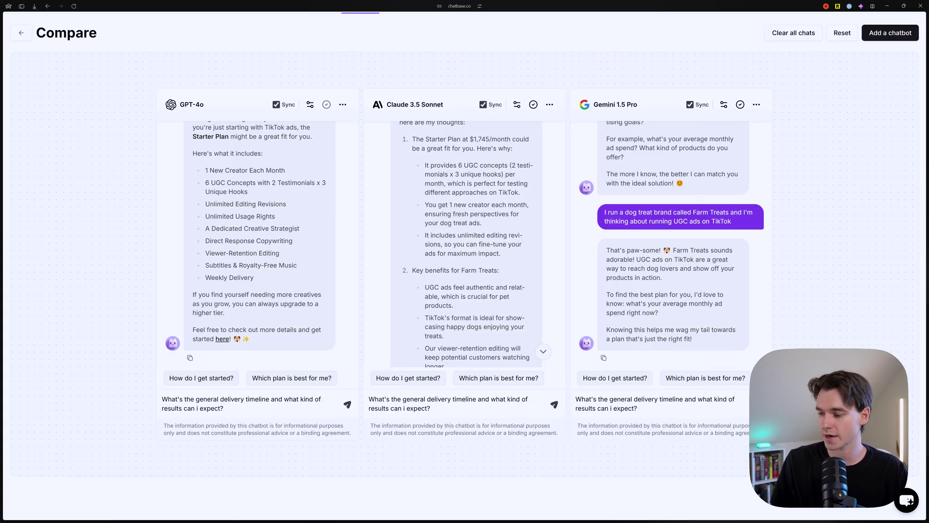
left_click(348, 404)
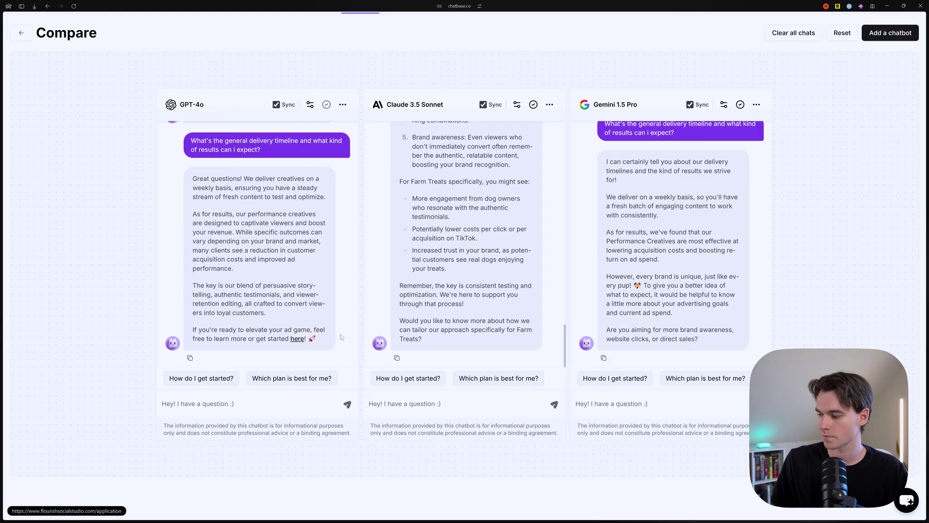
left_click_drag(606, 161, 728, 342)
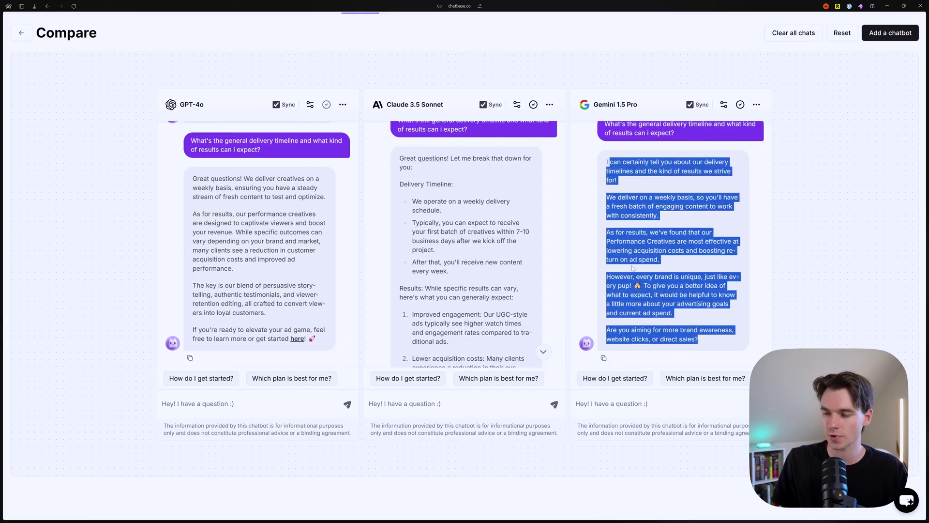
left_click_drag(399, 186, 480, 361)
left_click(480, 361)
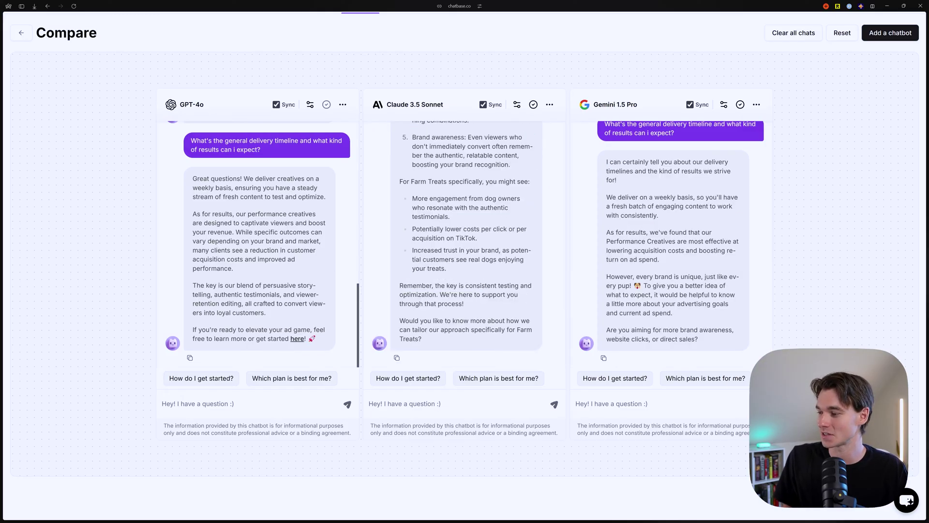
left_click_drag(192, 179, 289, 331)
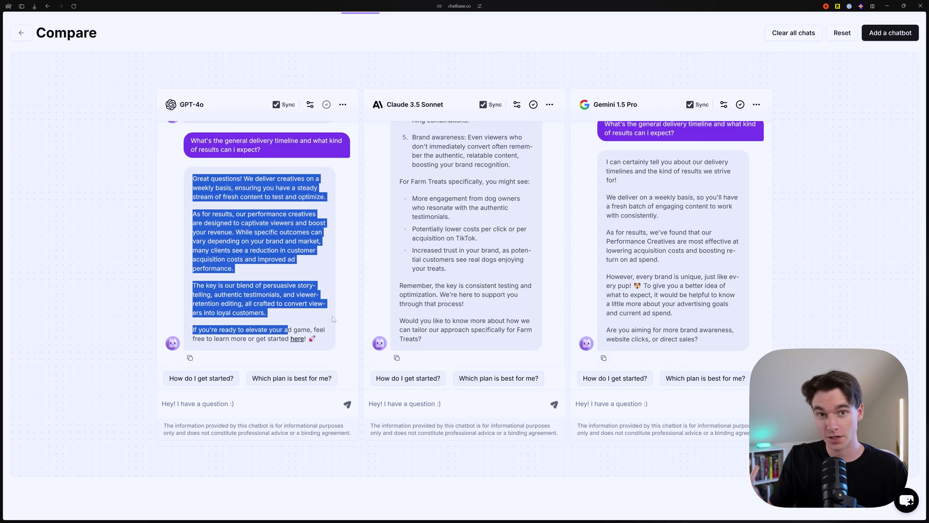
left_click(206, 336)
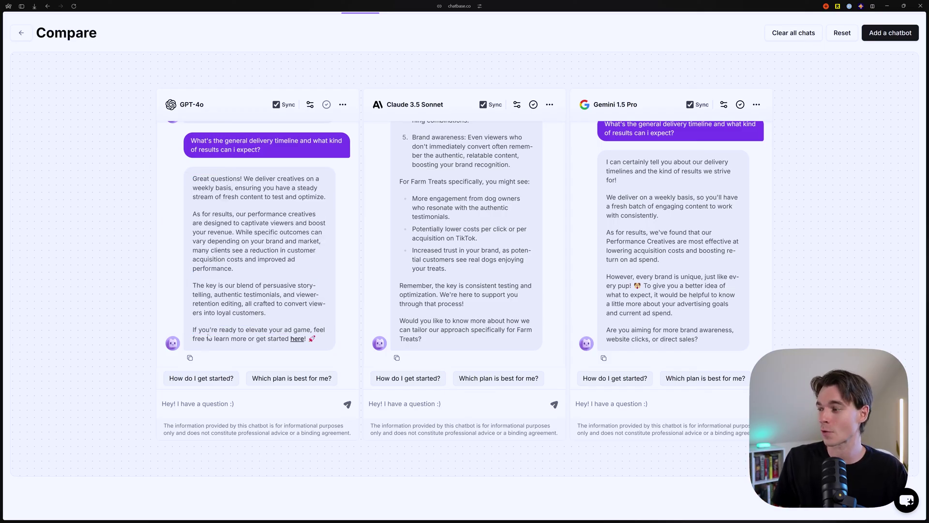
- Compare Claude's Delivery Timeline section with Gemini's full reply ending in an advertising-goals question
scroll(488, 294, "up", 10)
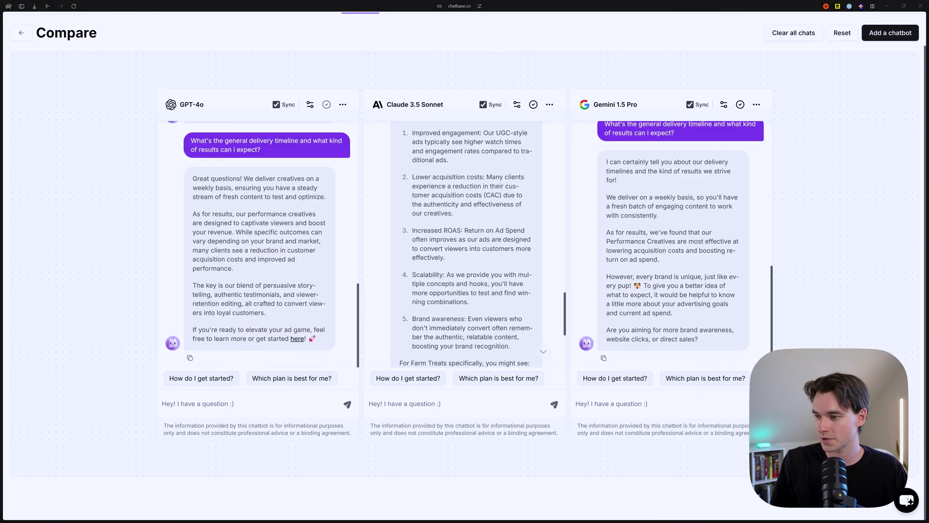
scroll(489, 294, "down", 3)
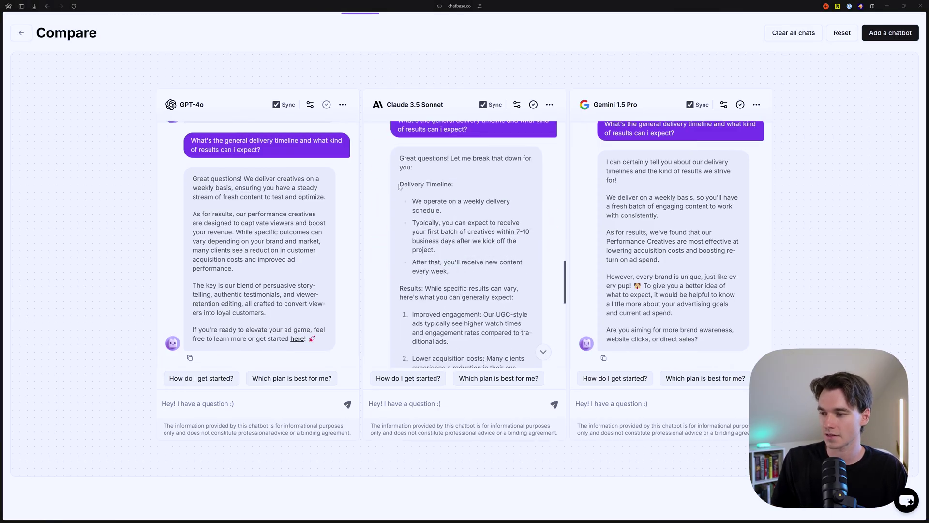
left_click_drag(399, 184, 481, 277)
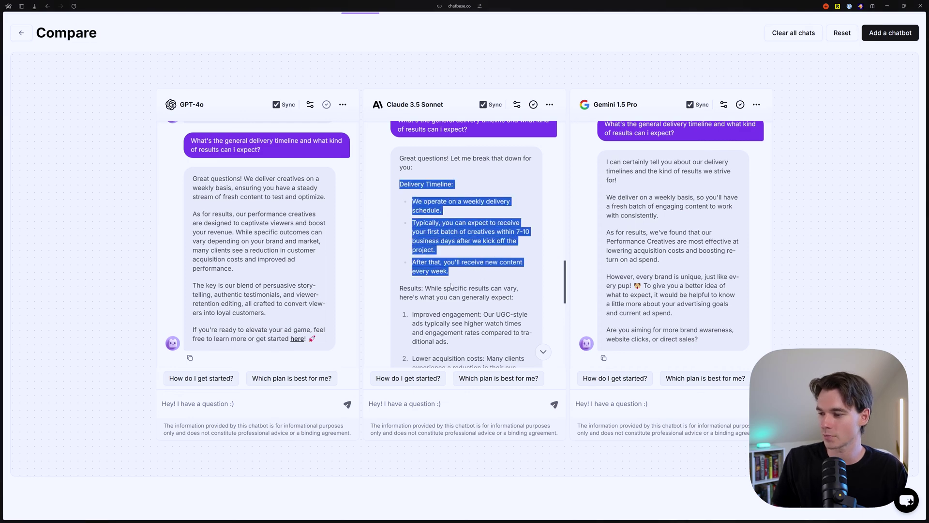
scroll(451, 287, "down", 1)
scroll(466, 244, "down", 1)
scroll(466, 244, "down", 1)
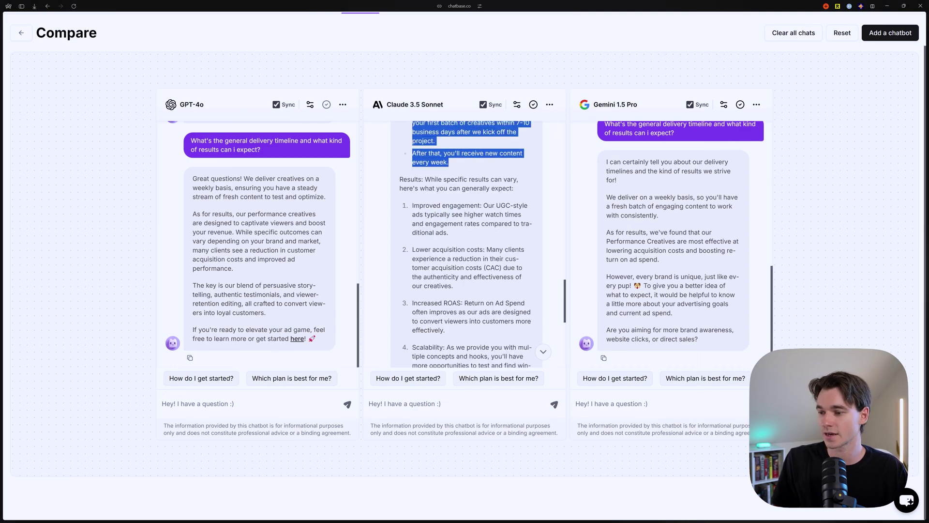
left_click_drag(399, 179, 455, 344)
scroll(522, 277, "down", 3)
scroll(484, 310, "down", 4)
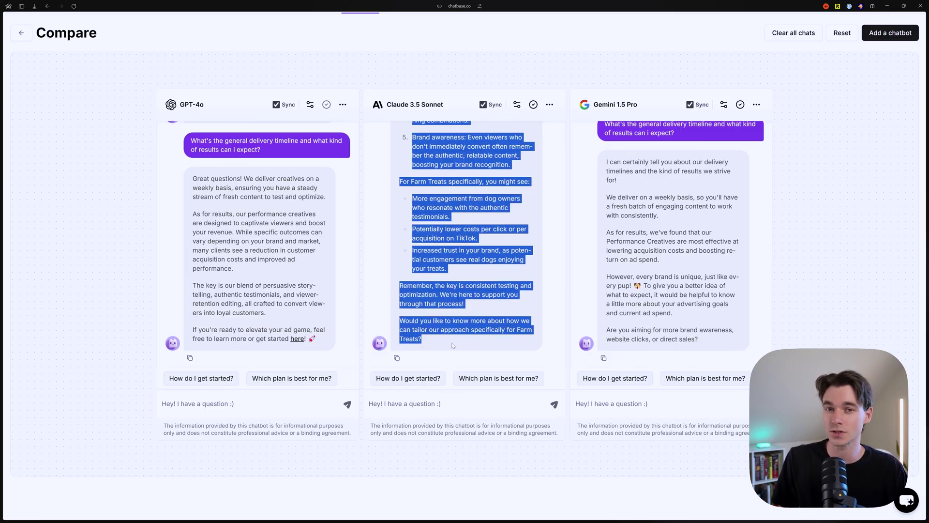
left_click(616, 190)
left_click_drag(606, 162, 733, 345)
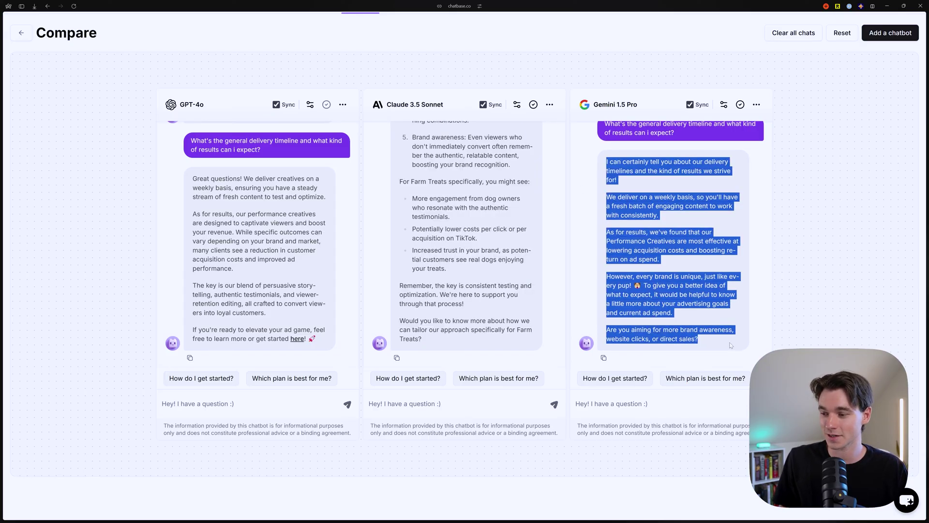
left_click(742, 215)
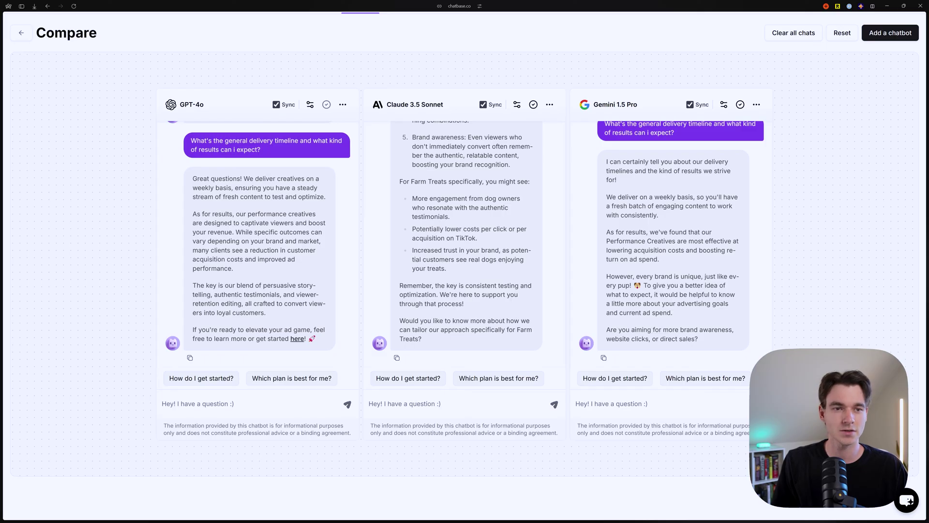
- Send the off-topic question 'what kind of cake should i bake?' to all three bots
type("what kind of cake should i bake?")
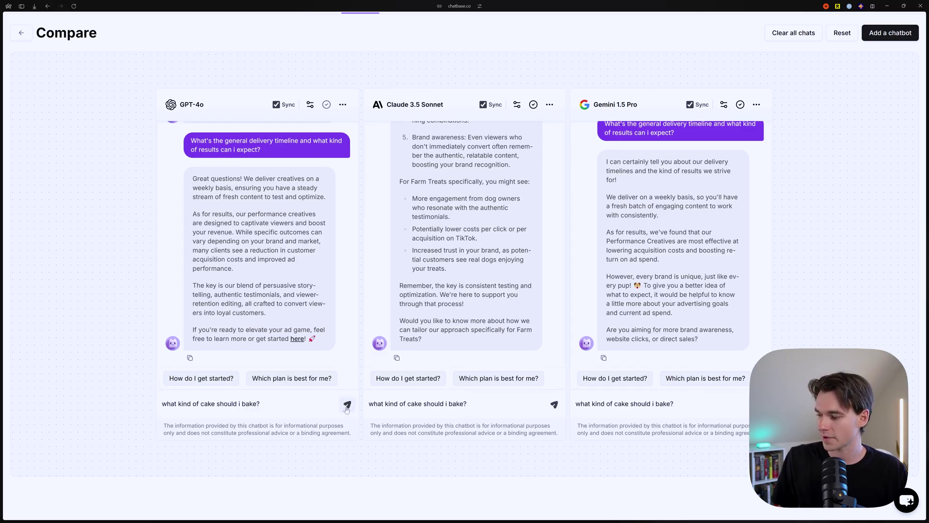
left_click(345, 407)
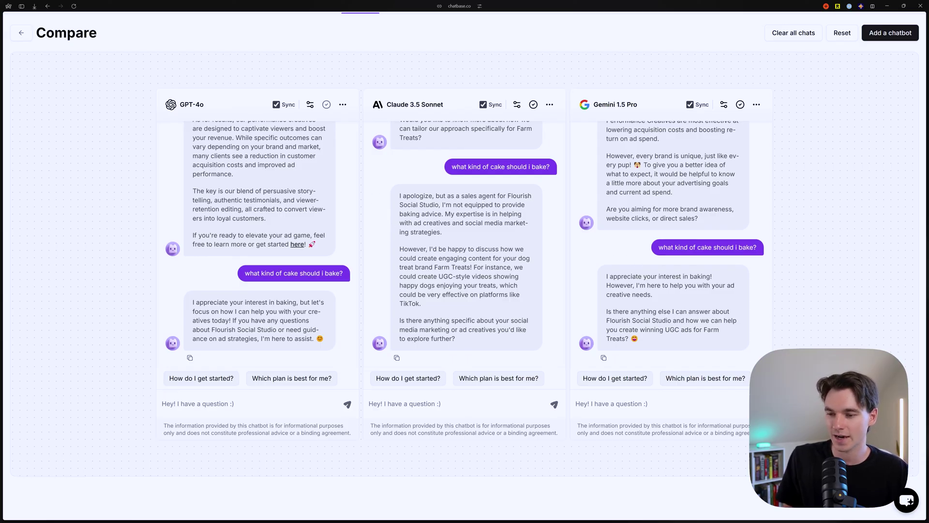
left_click_drag(608, 276, 671, 296)
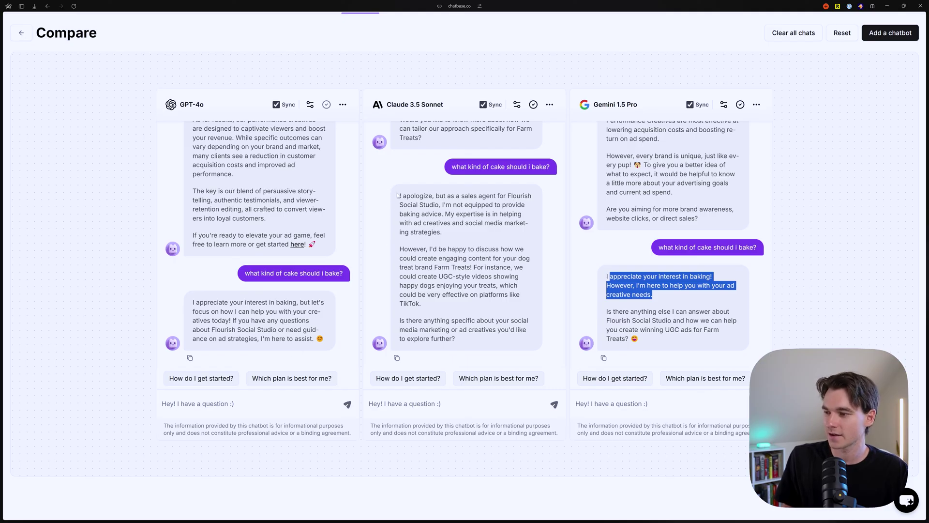
- Highlight Claude's, GPT-4o's and Gemini's replies redirecting the cake question back to ad creatives
left_click_drag(400, 196, 364, 344)
left_click(458, 318)
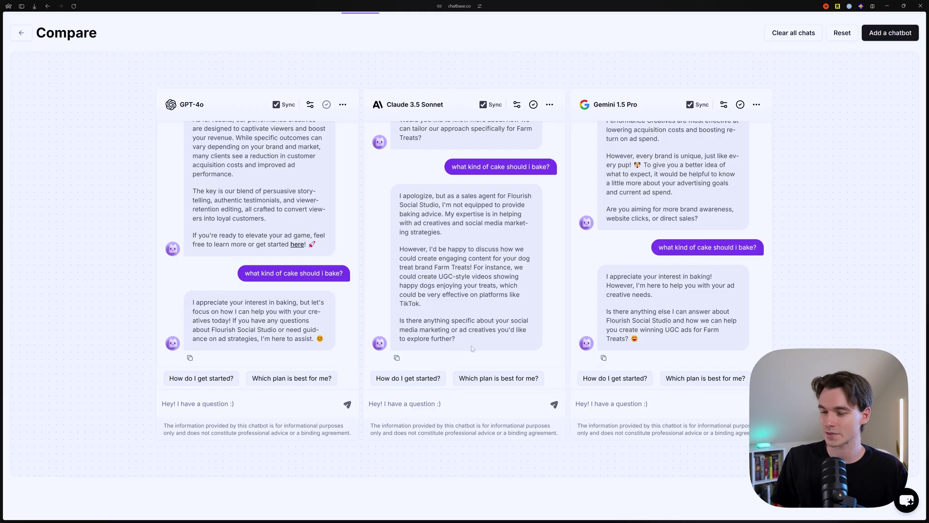
left_click_drag(327, 344, 183, 314)
left_click_drag(670, 329, 591, 282)
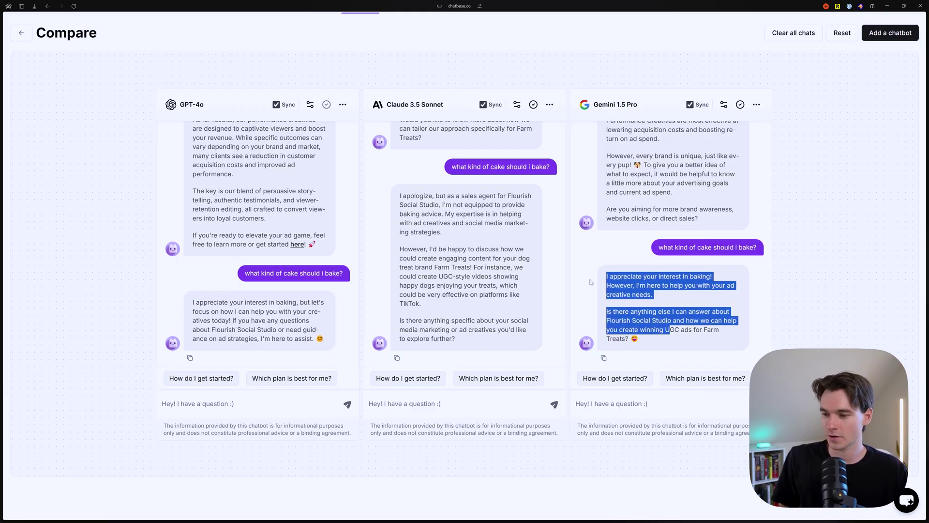
left_click(641, 340)
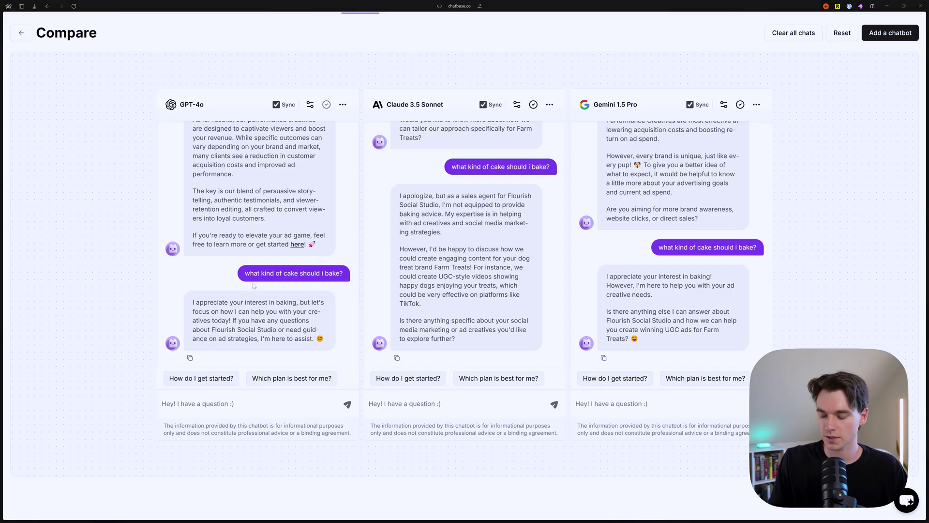
- Send 'How can i speak to a human?' to all bots and highlight GPT-4o's and Gemini's replies
key("ctrl+v")
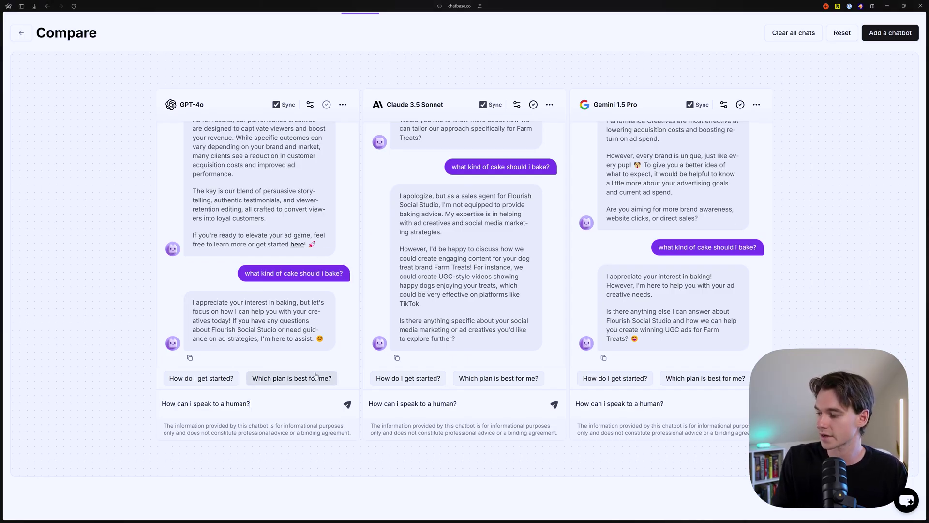
left_click(347, 405)
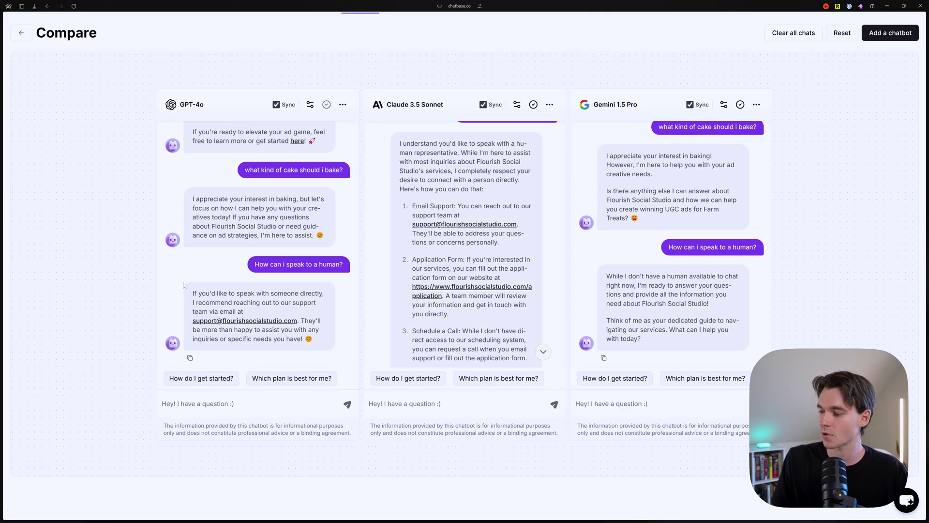
left_click_drag(189, 293, 300, 322)
left_click(299, 321)
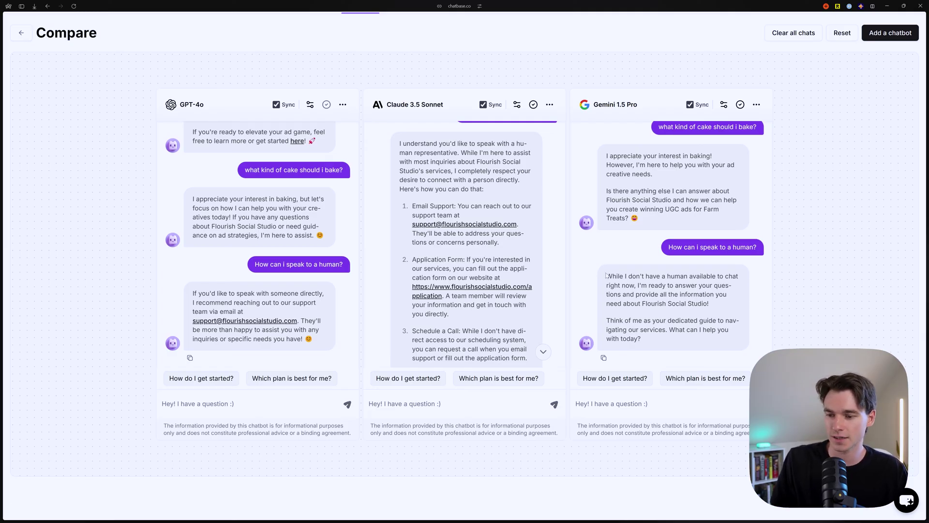
left_click_drag(605, 274, 728, 346)
left_click(654, 344)
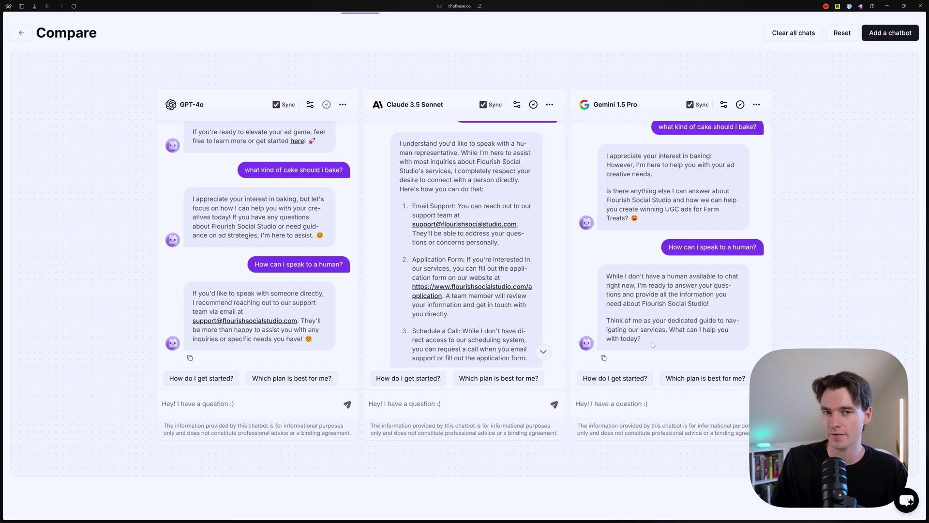
left_click_drag(652, 344, 601, 275)
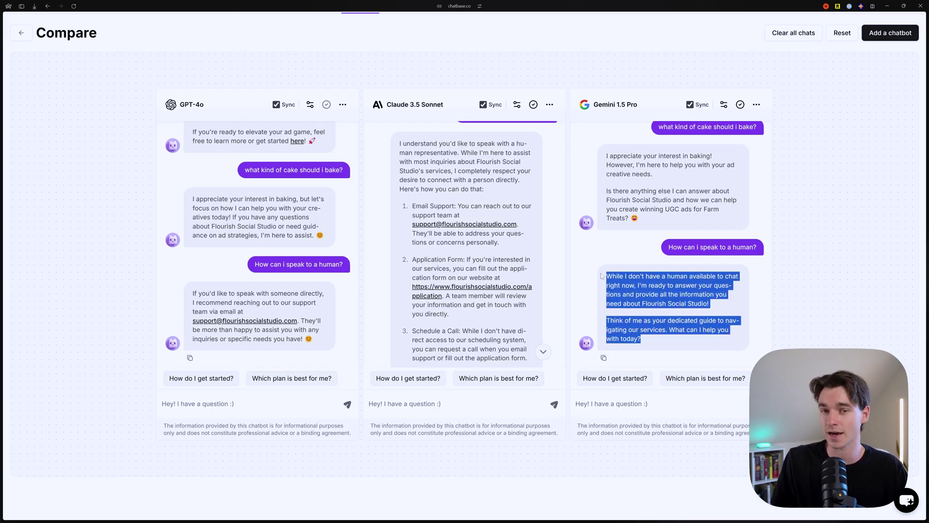
left_click_drag(605, 275, 647, 341)
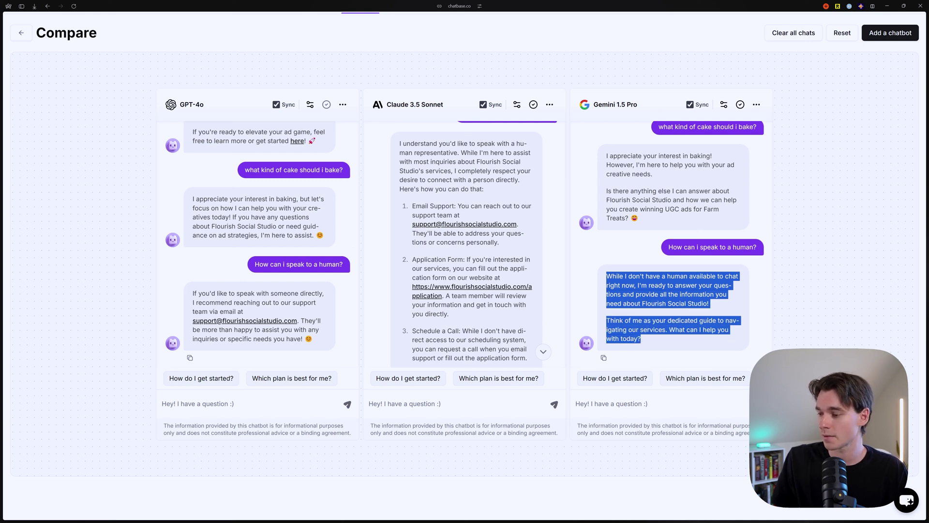